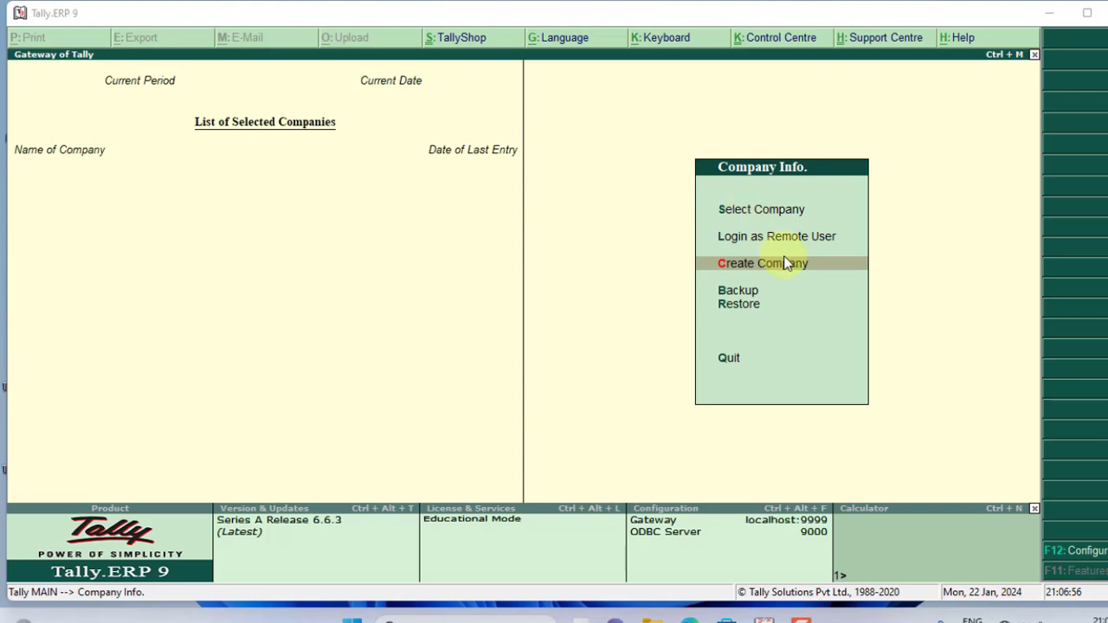
Step: Start a new company named Shivam Rst, keeping the auto-filled mailing name
left_click(780, 264)
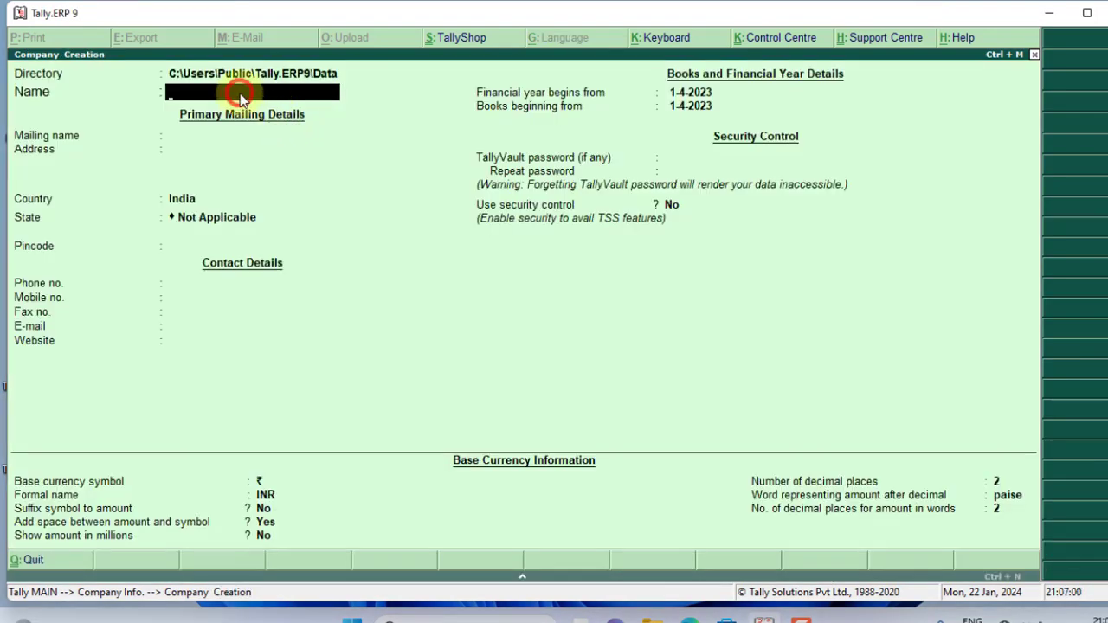
type("Shivam Rst")
key("Return")
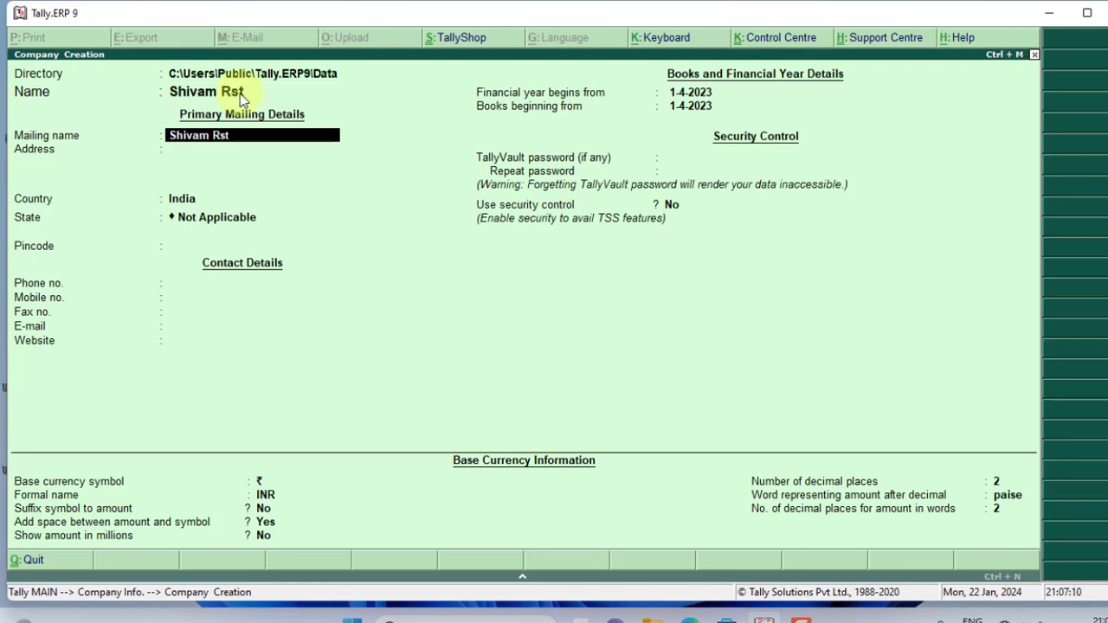
key("Return")
Step: Enter address Up, country India, state Uttar Pradesh, pincode 276001 and the company's mobile number
type("Up")
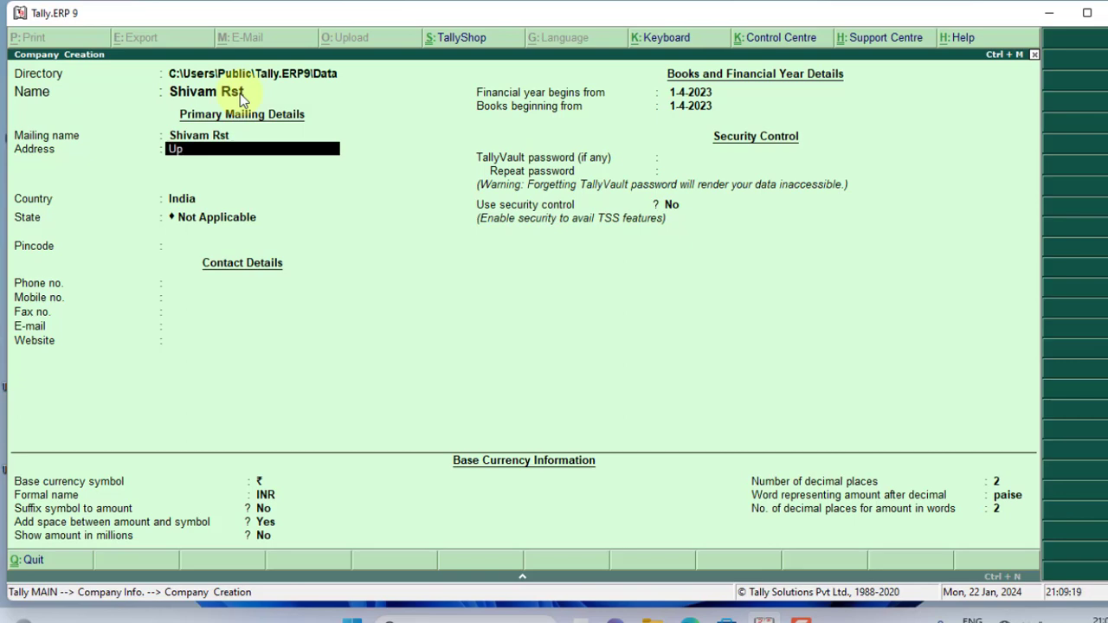
key("Return")
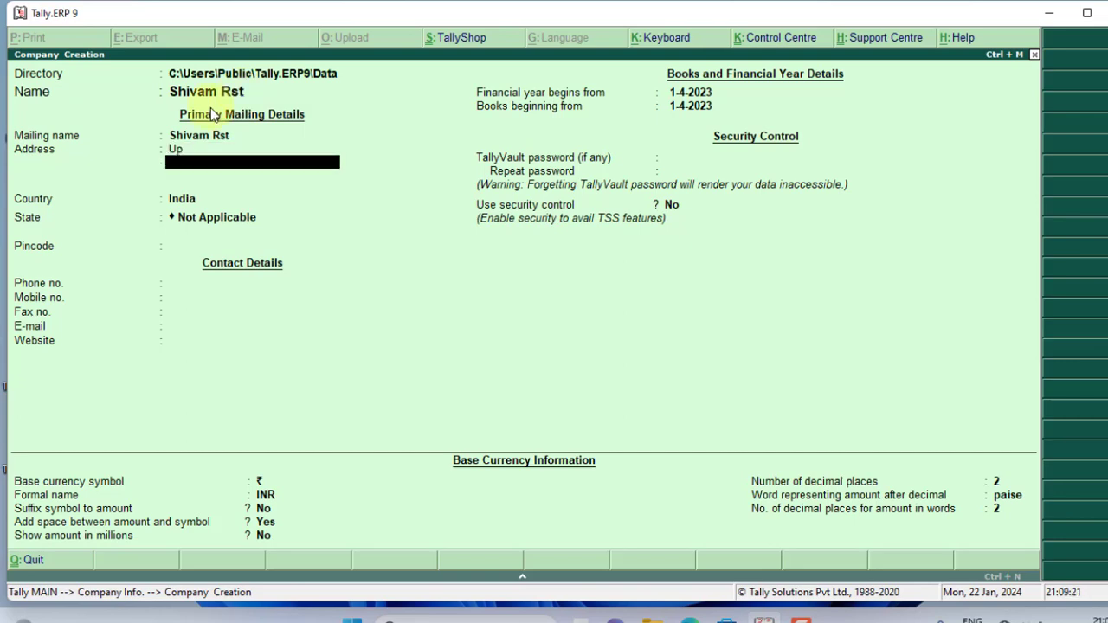
key("Return")
key("Return")
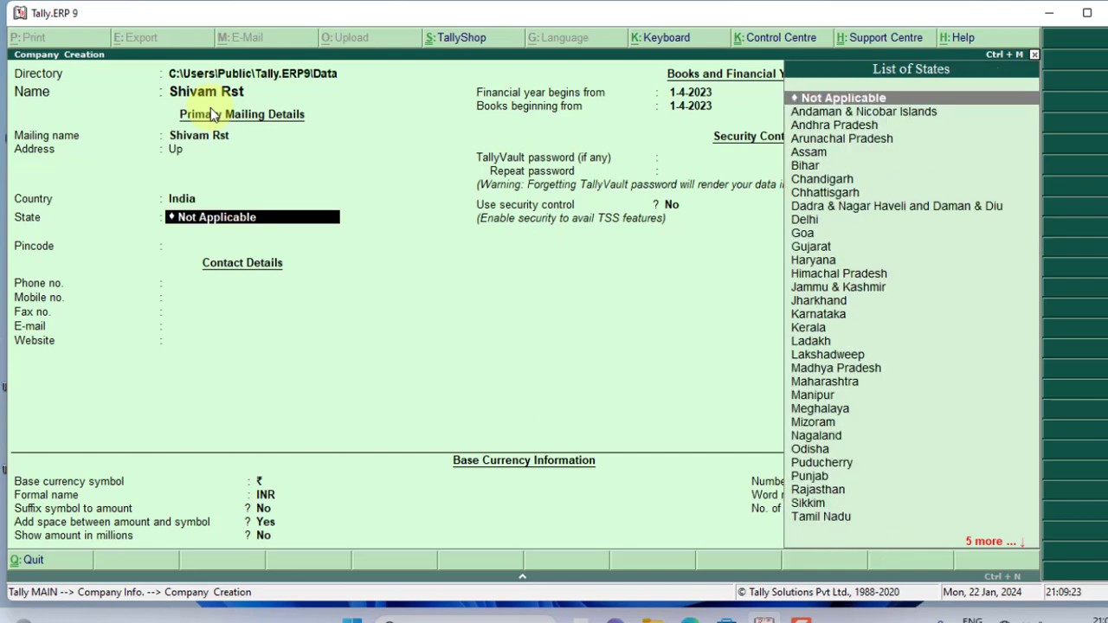
type("u")
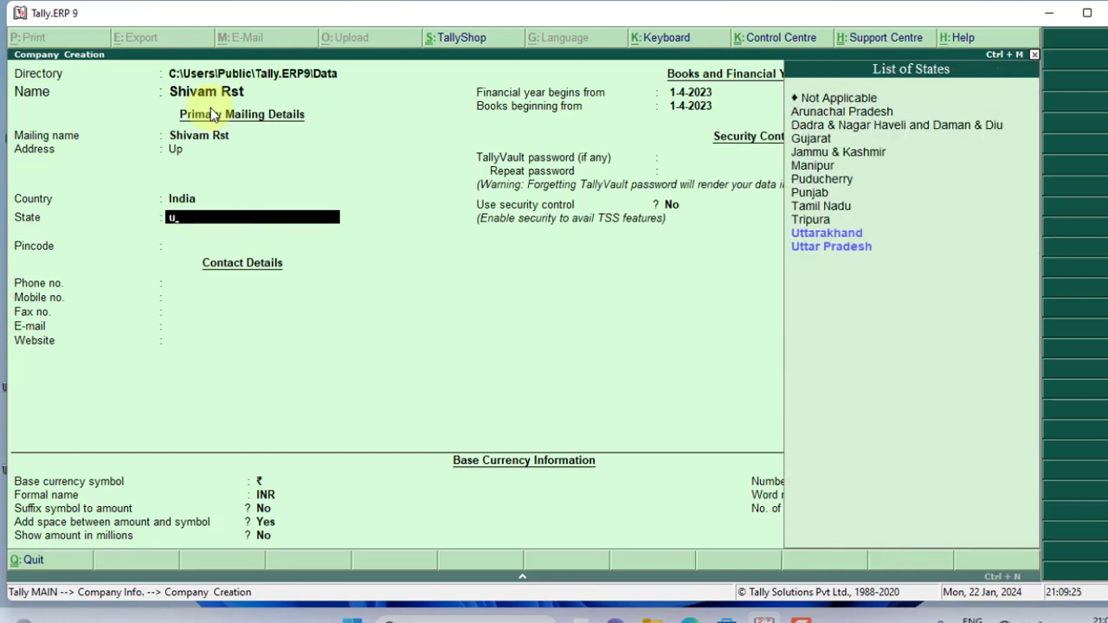
type("p")
key("Down")
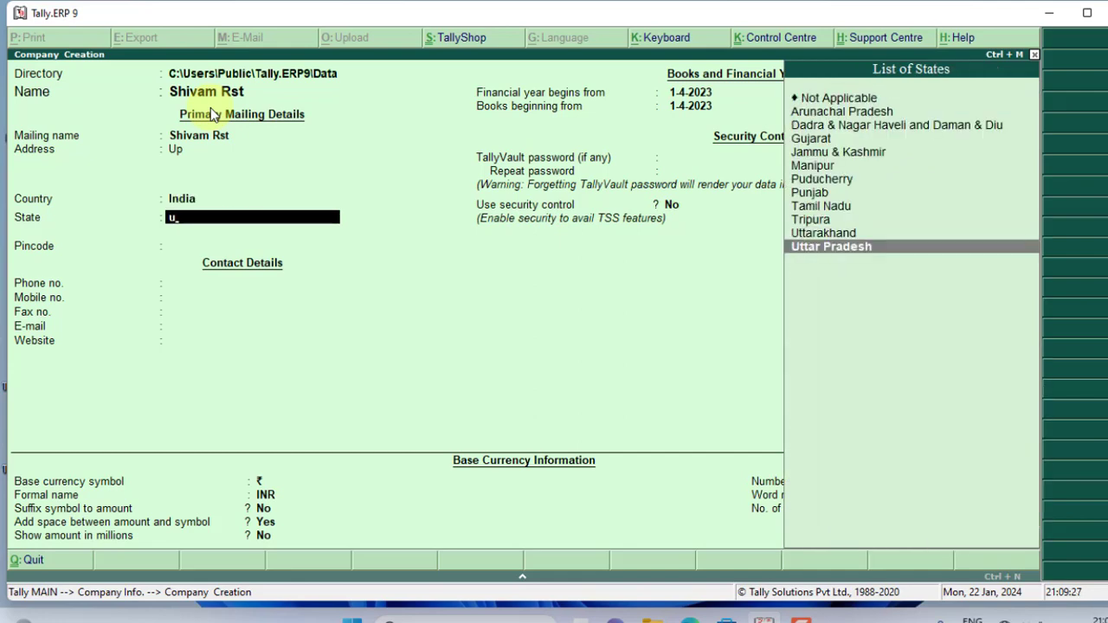
key("Return")
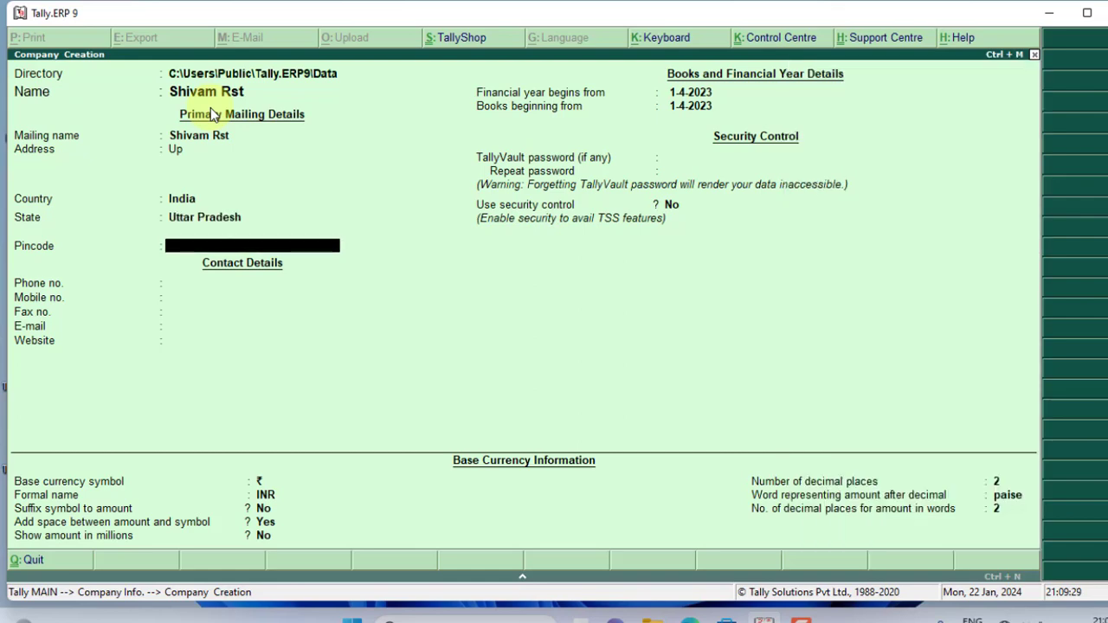
type("276001")
key("Return")
key("Return")
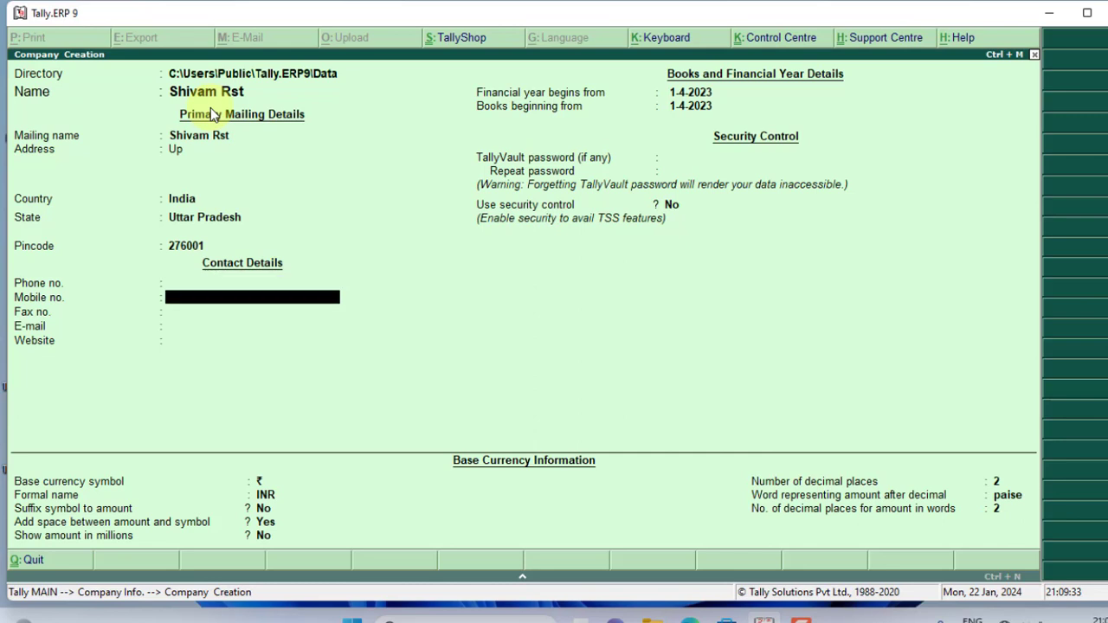
type("456454864")
key("Return")
key("Return")
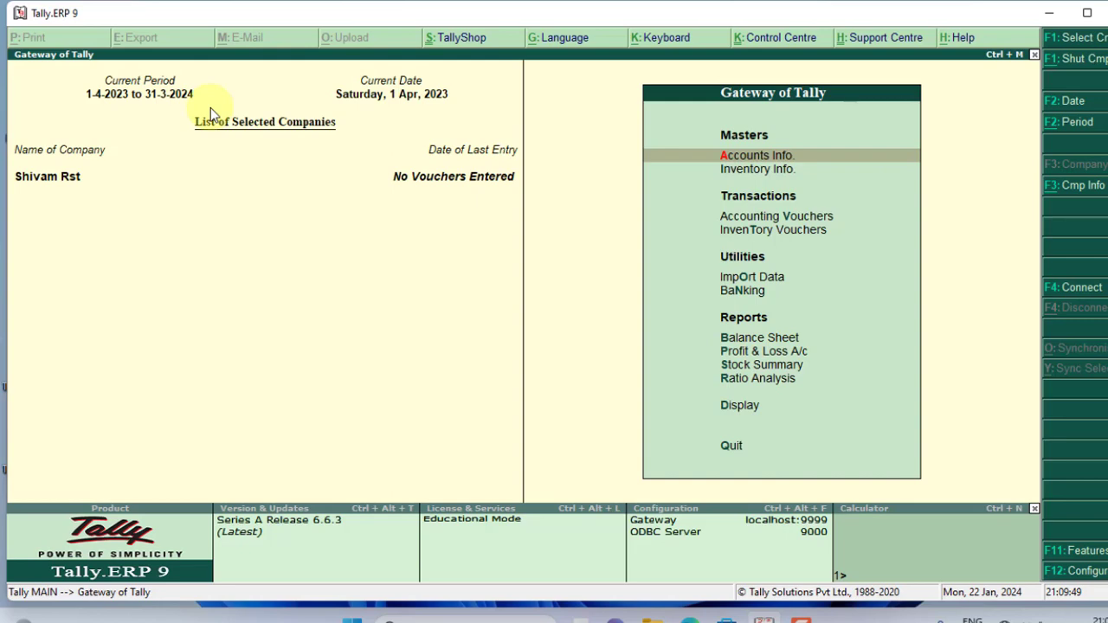
Step: Begin a new voucher type named Pos from Accounts Info > Voucher Types
left_click(770, 157)
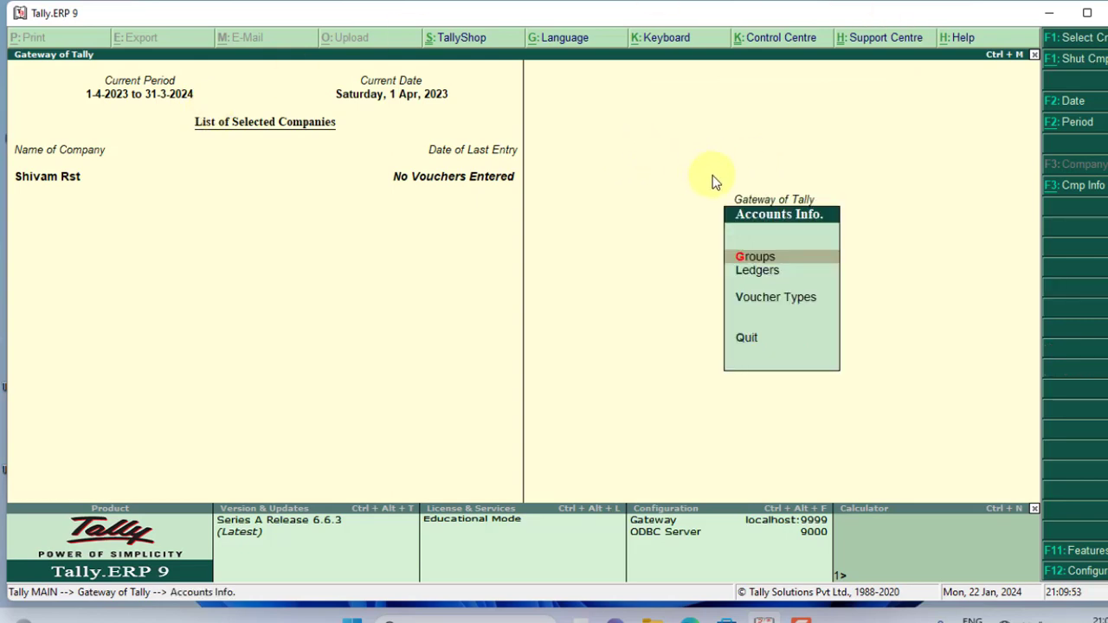
left_click(768, 308)
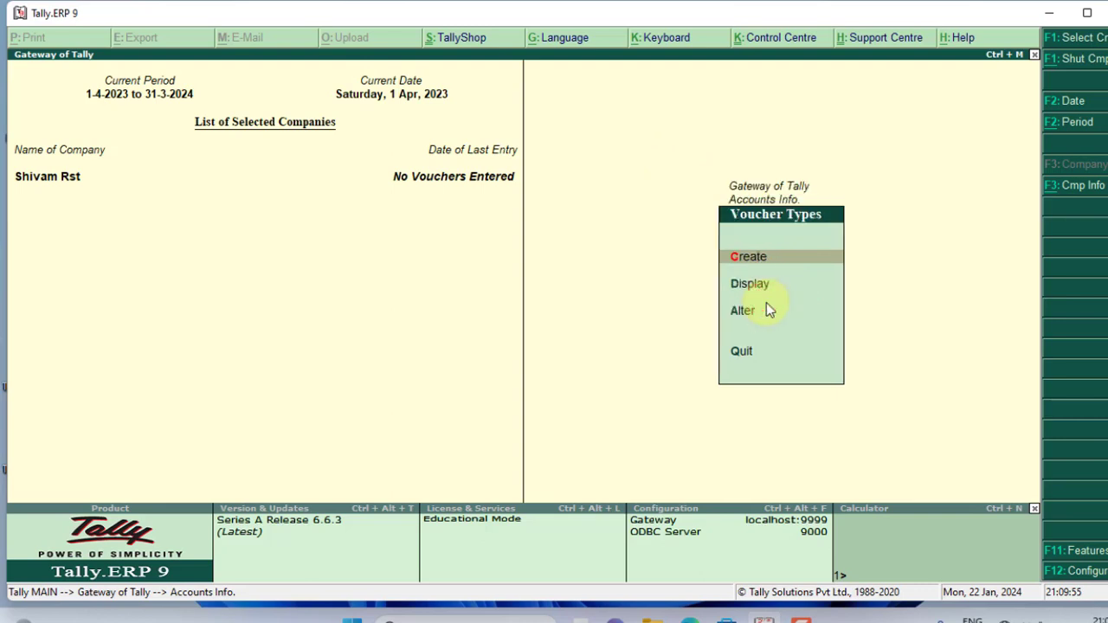
left_click(740, 260)
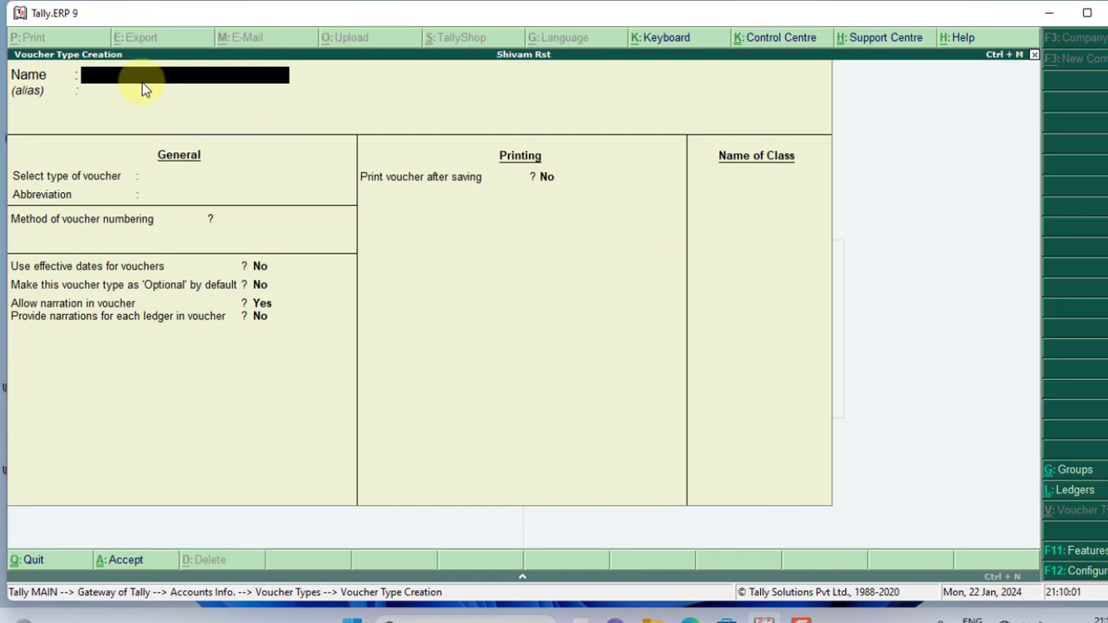
type("Pos")
key("Return")
key("Return")
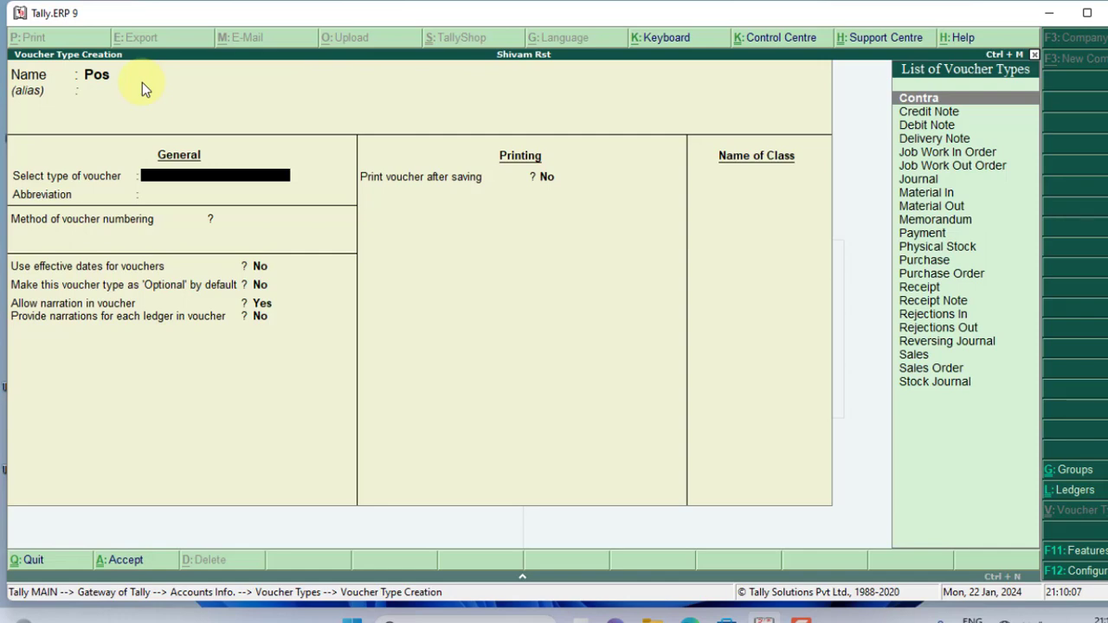
Step: Base Pos on Purchase (abbreviation Purc), with automatic numbering and printing after saving, and save it
type("P")
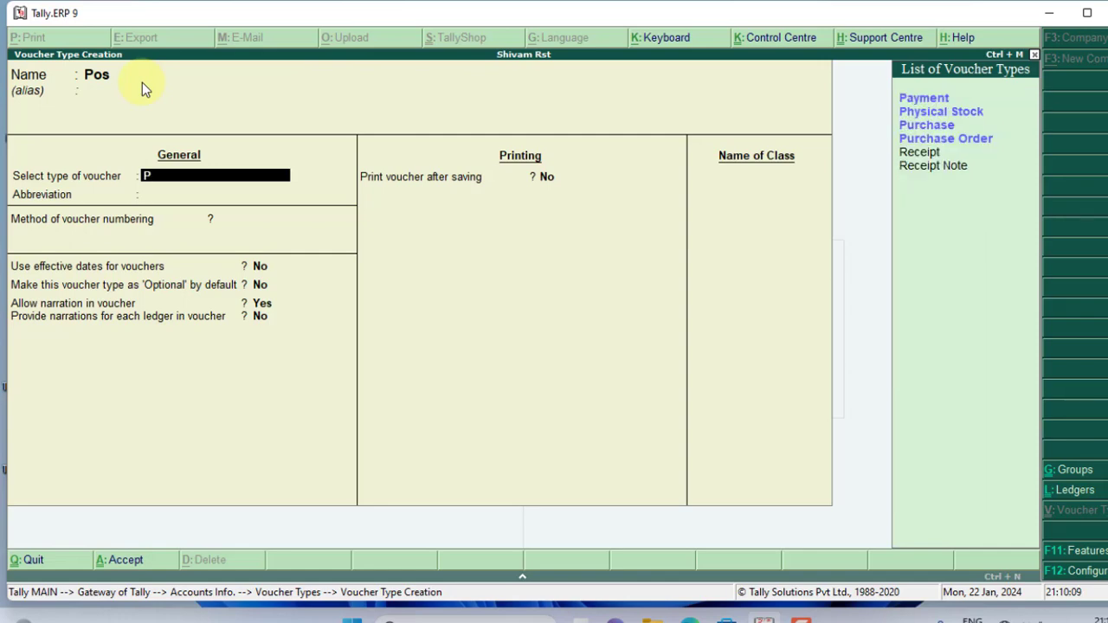
key("Down")
key("Down")
key("Down")
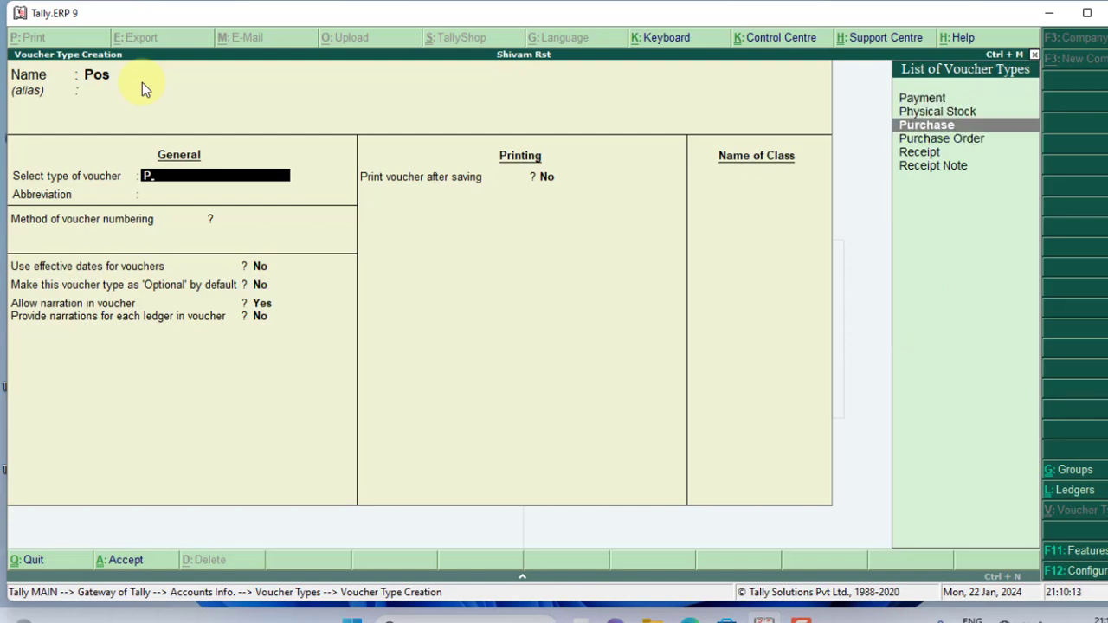
key("Return")
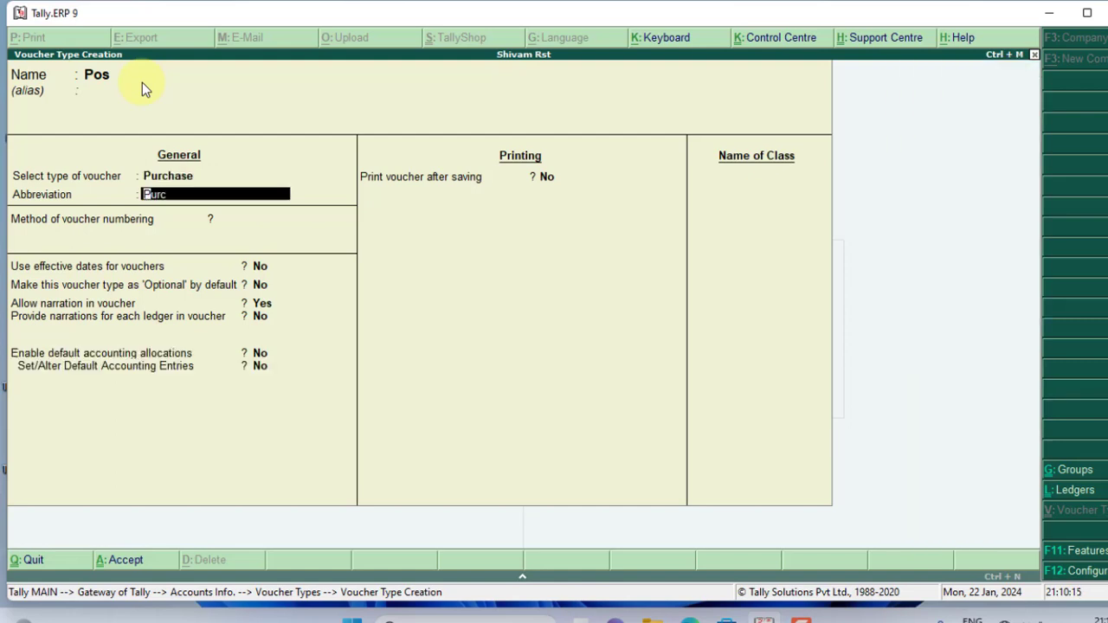
key("Return")
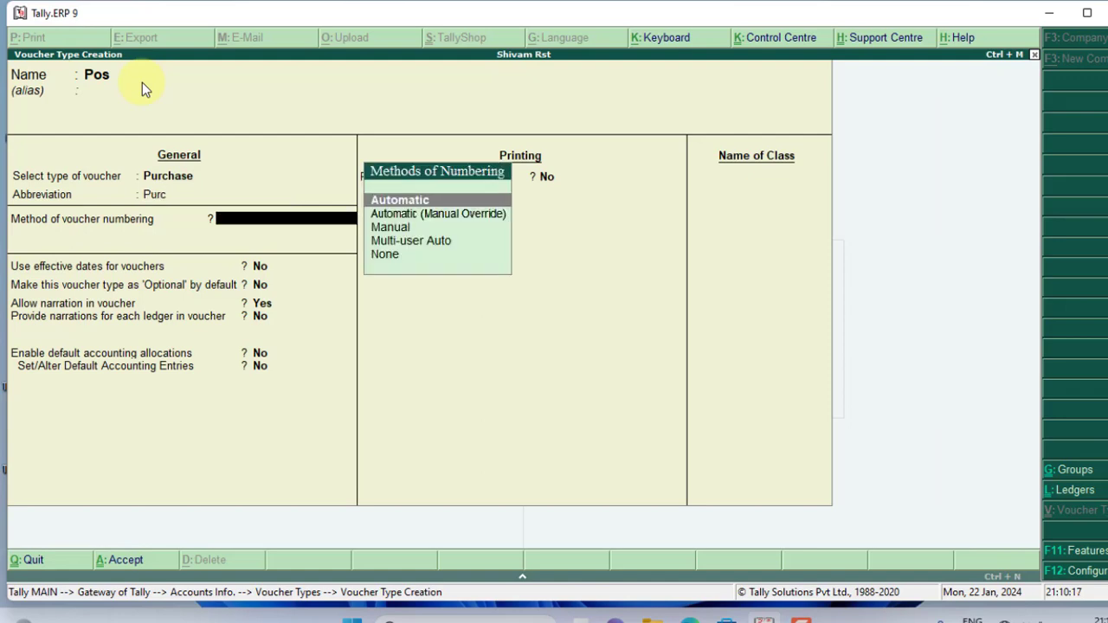
key("Return")
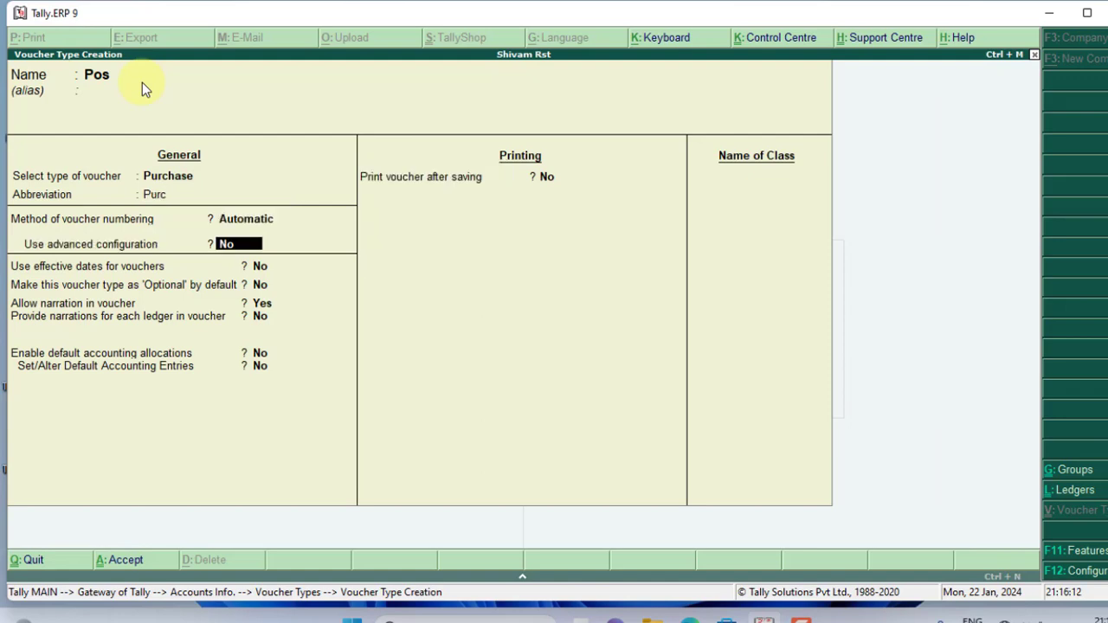
key("Return")
key("Return")
key("Return")
key("Return")
key("Return")
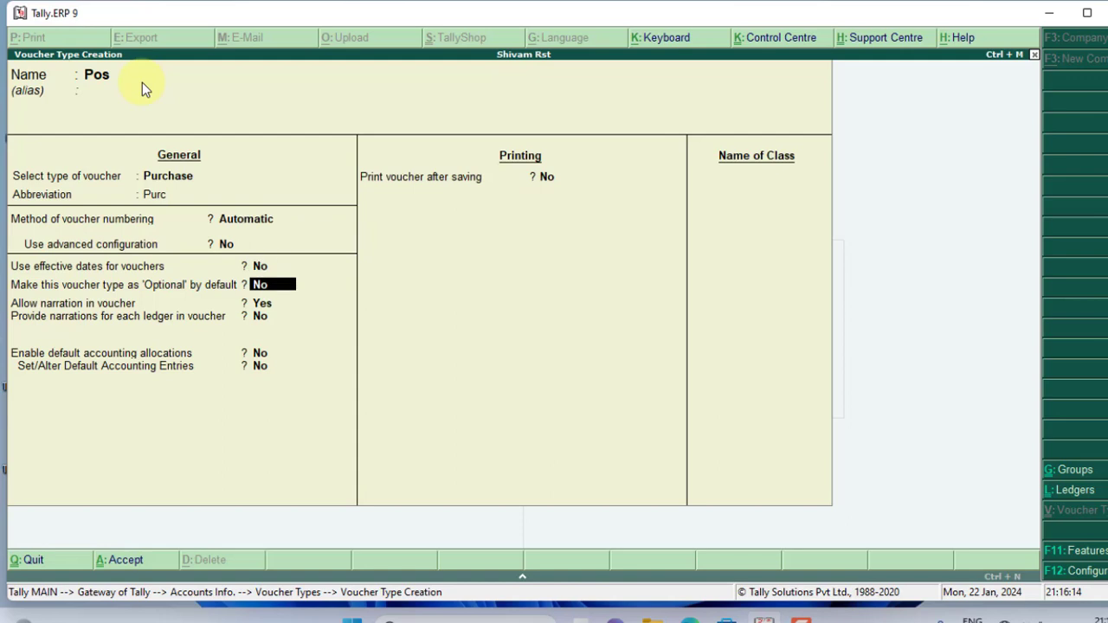
key("Return")
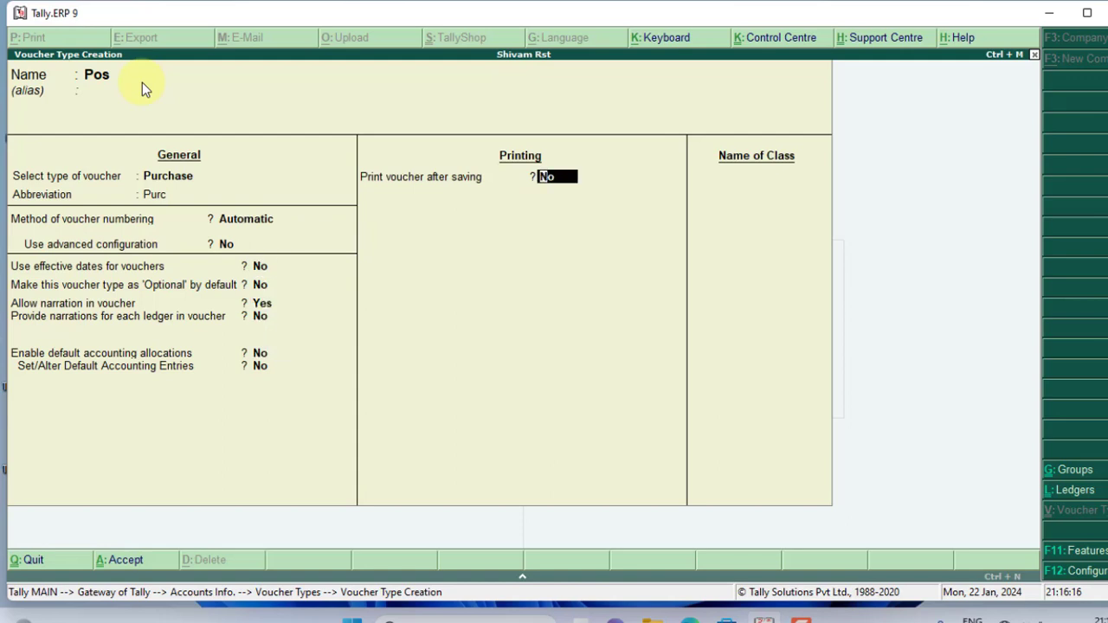
type("y")
key("Return")
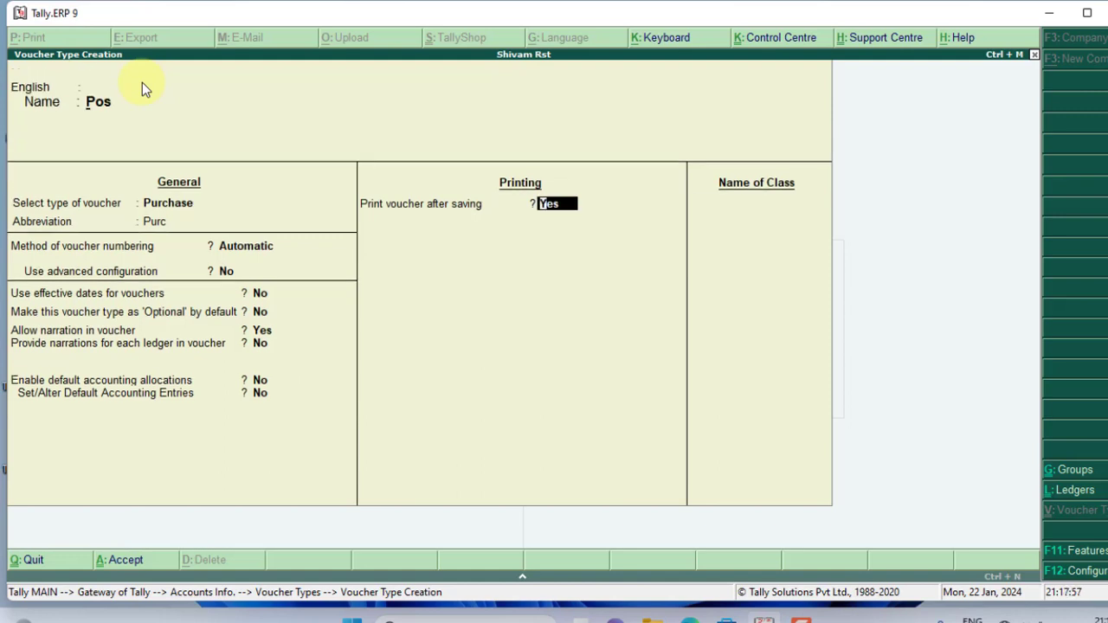
key("ctrl+a")
key("Escape")
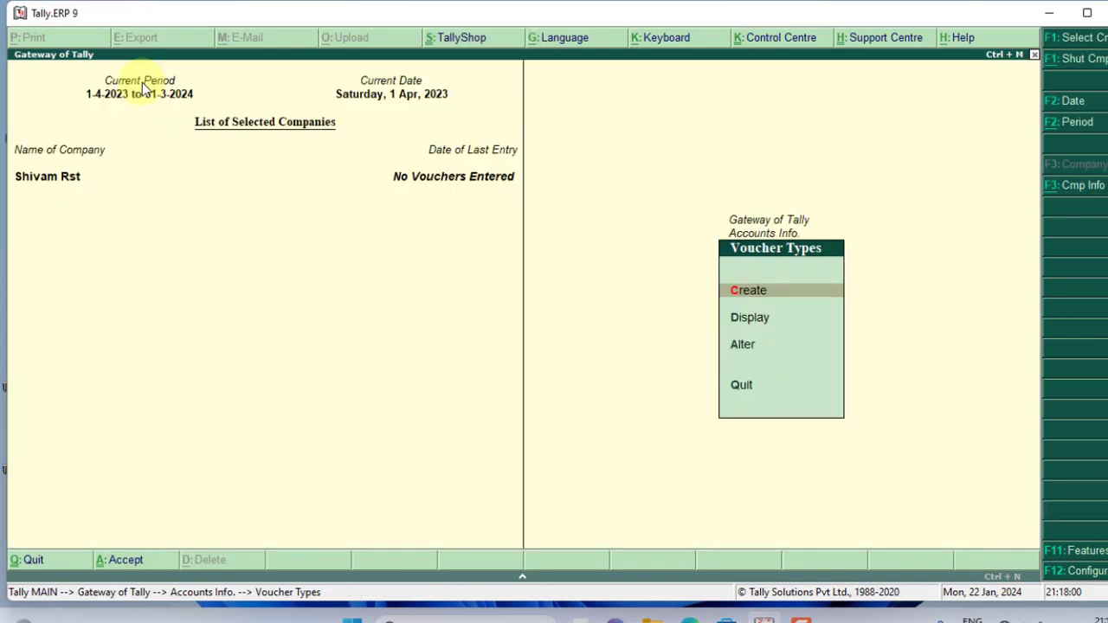
Step: Create and save a ledger named Purchase under Purchase Accounts
key("Escape")
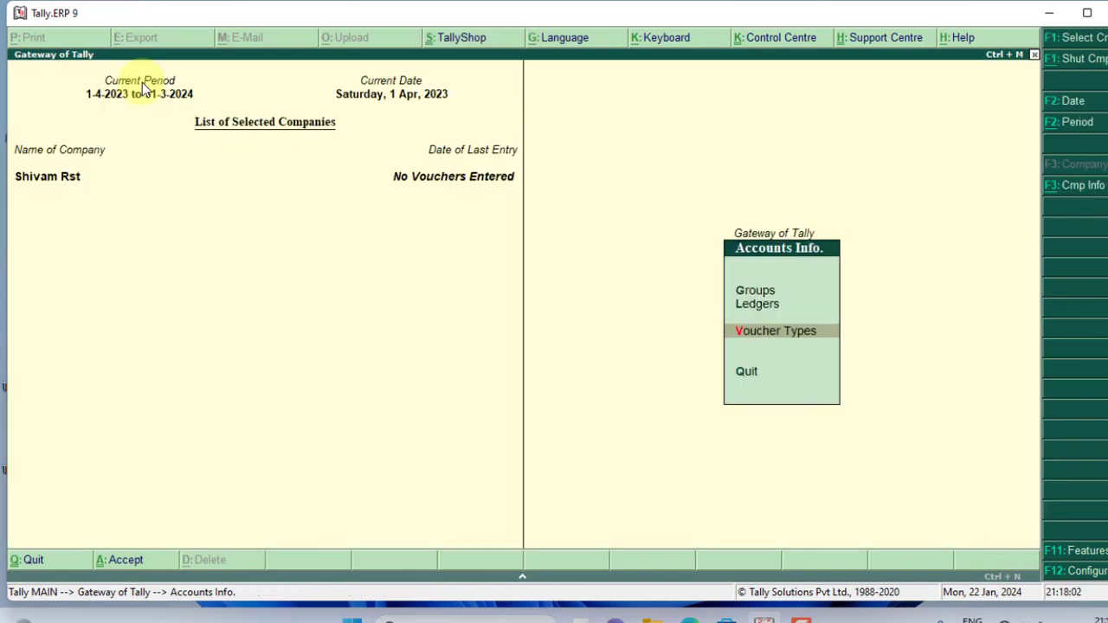
key("Up")
key("Return")
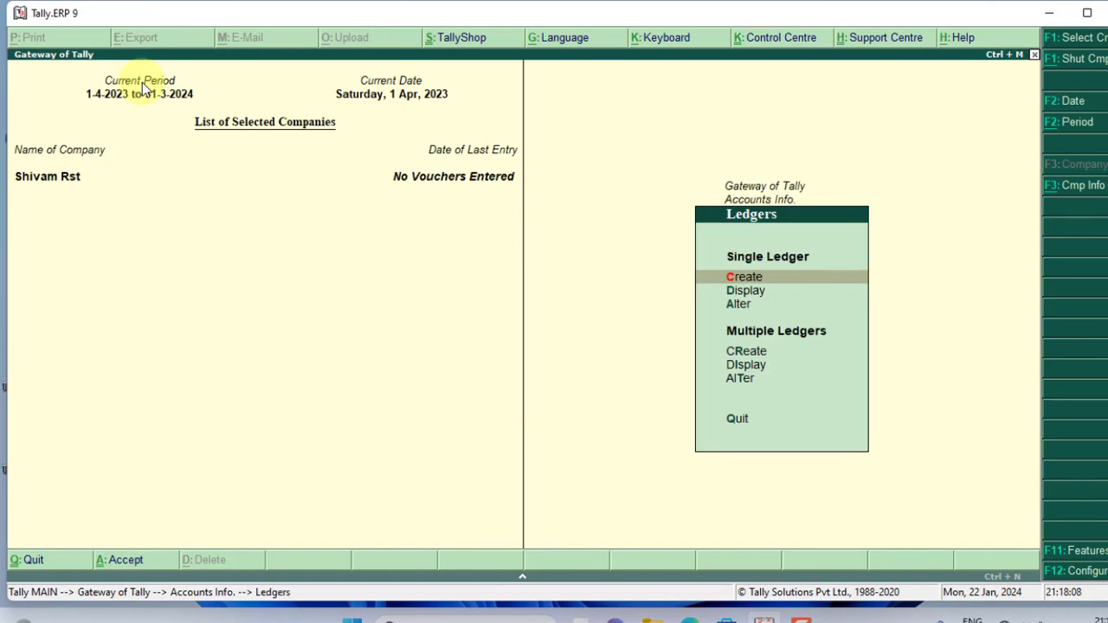
key("Return")
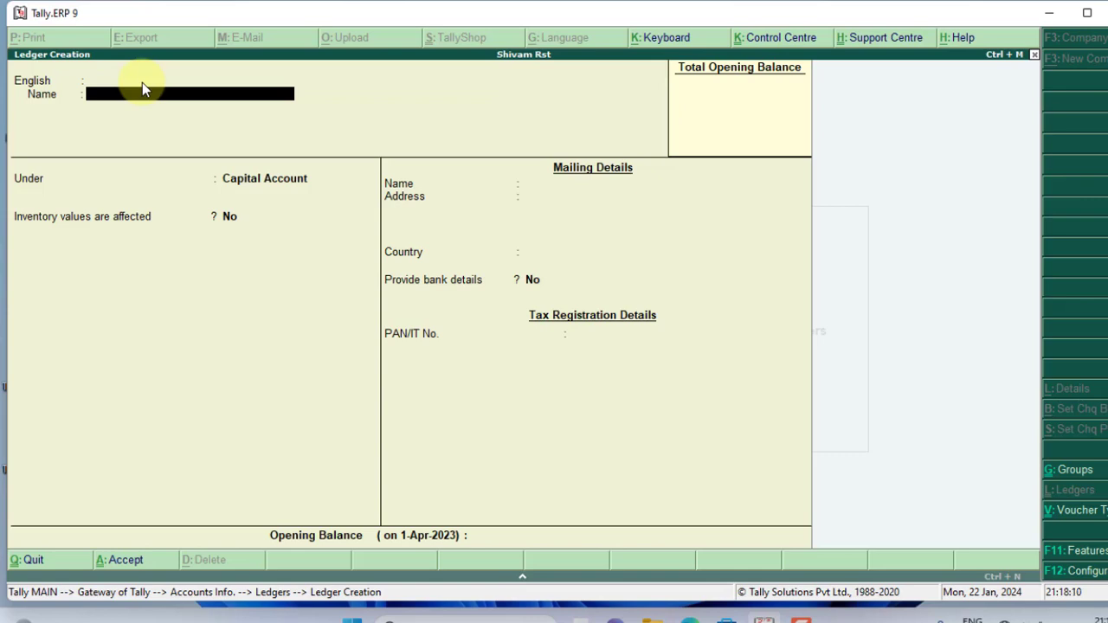
type("Purchase")
key("Return")
key("Return")
key("Return")
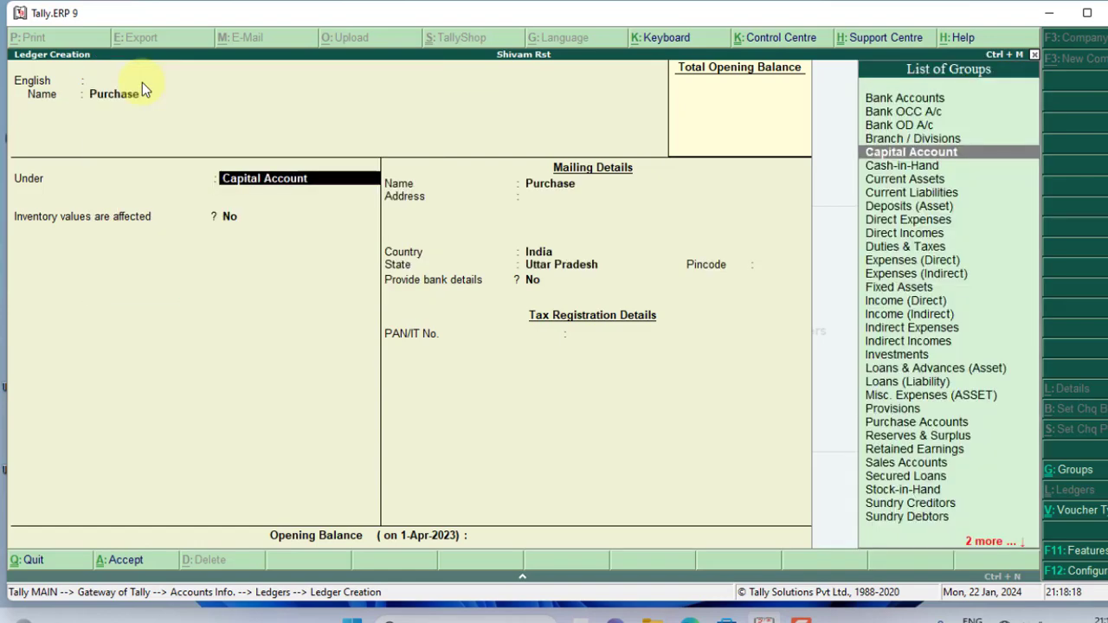
type("Pu")
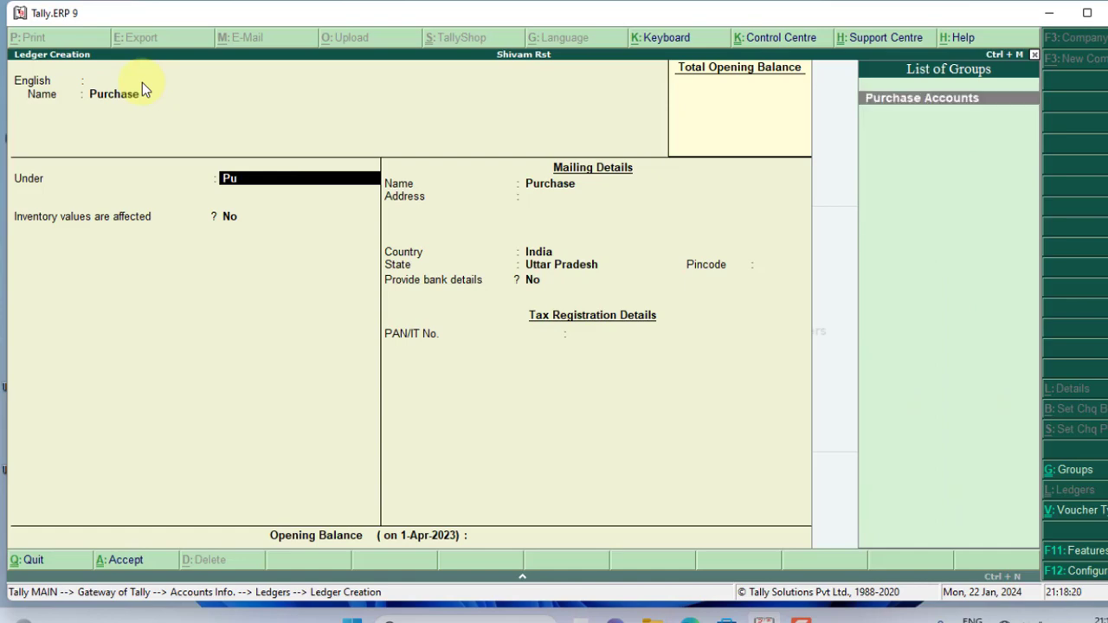
key("Return")
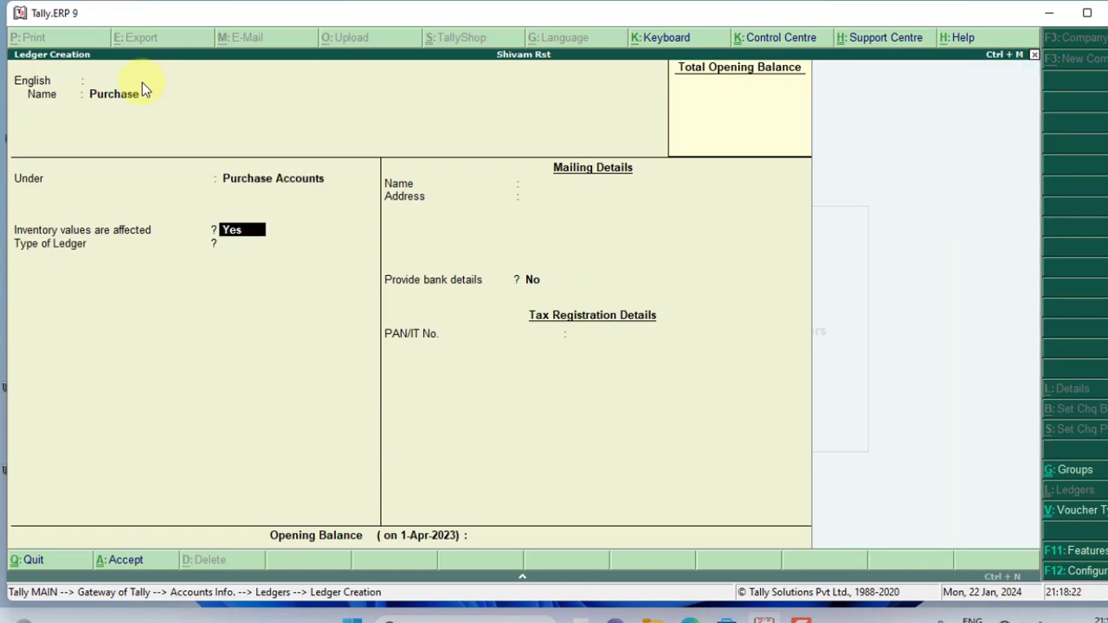
key("ctrl+a")
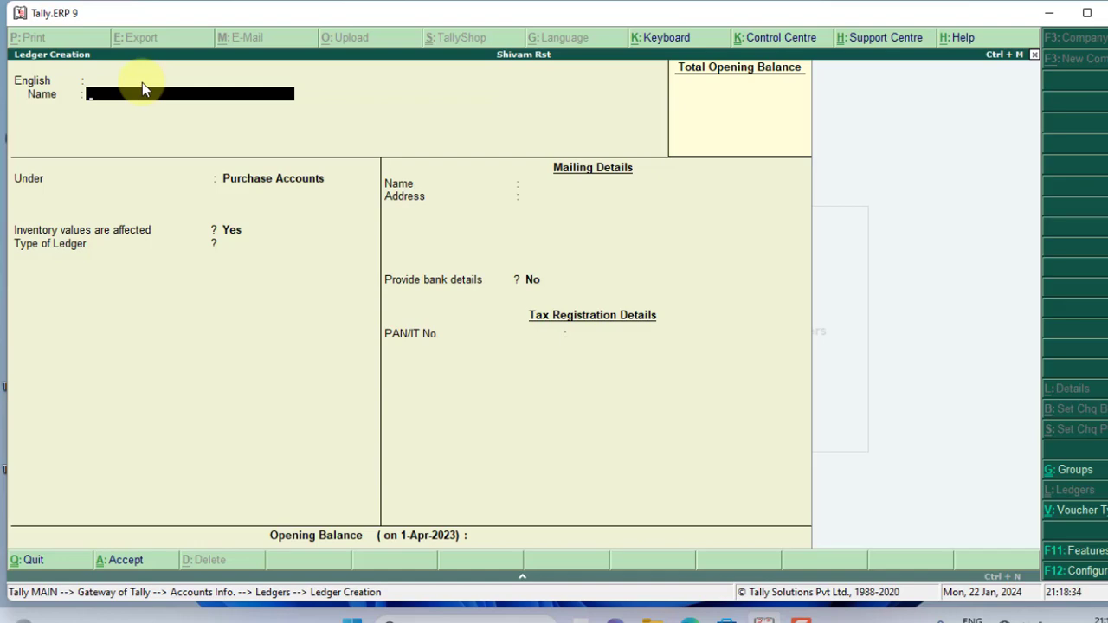
Step: Leave ledger creation and return to Gateway of Tally to open Accounting Vouchers
key("Escape")
key("y")
key("Escape")
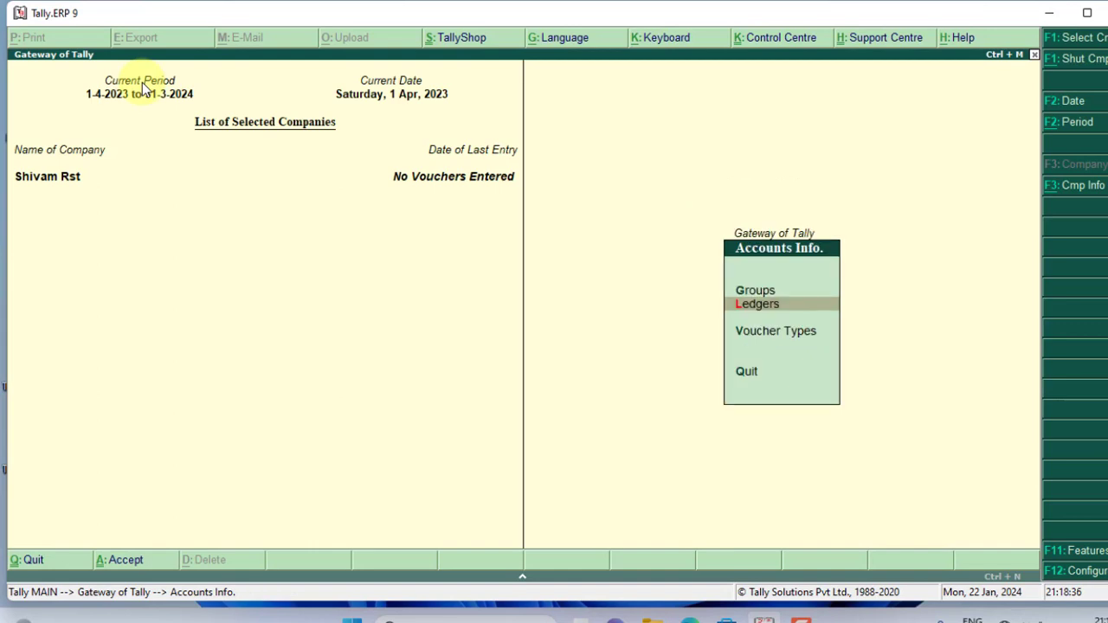
key("Escape")
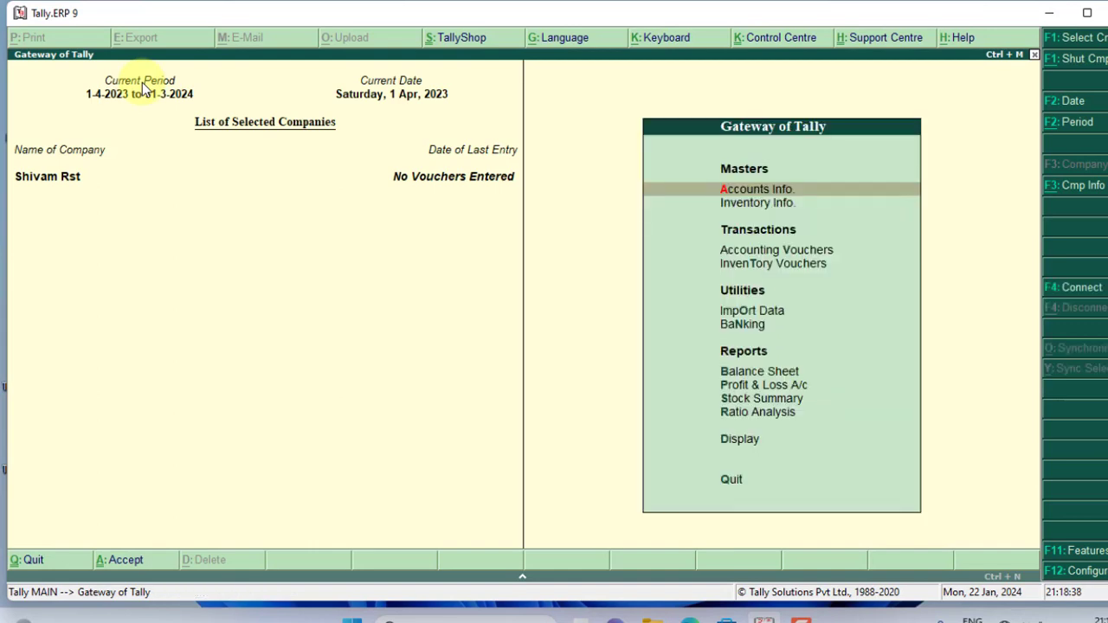
key("Down")
key("Down")
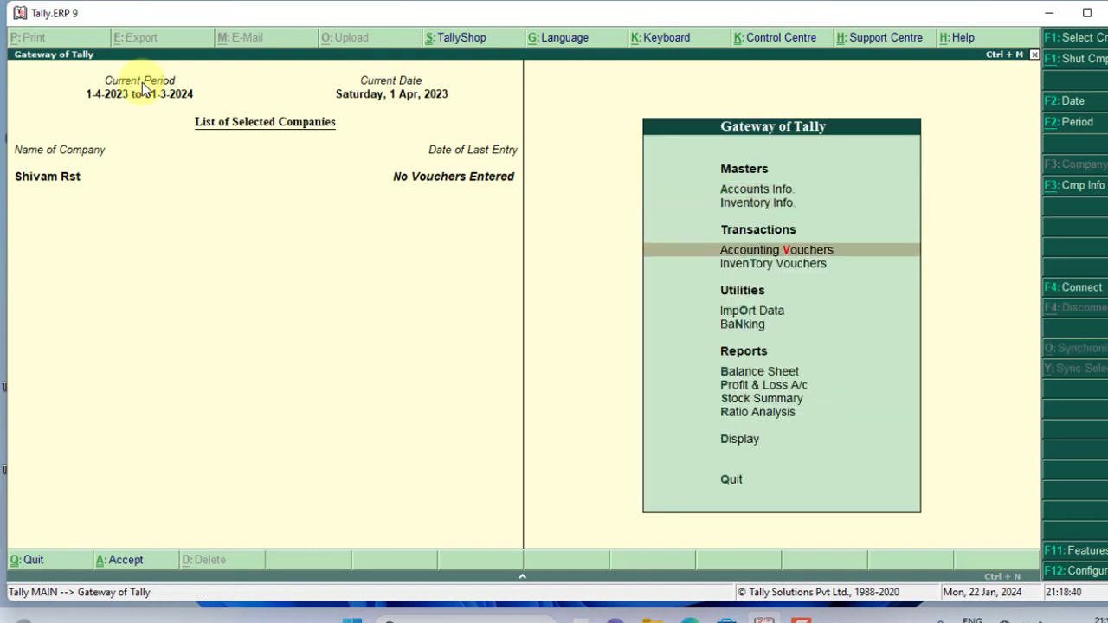
key("Return")
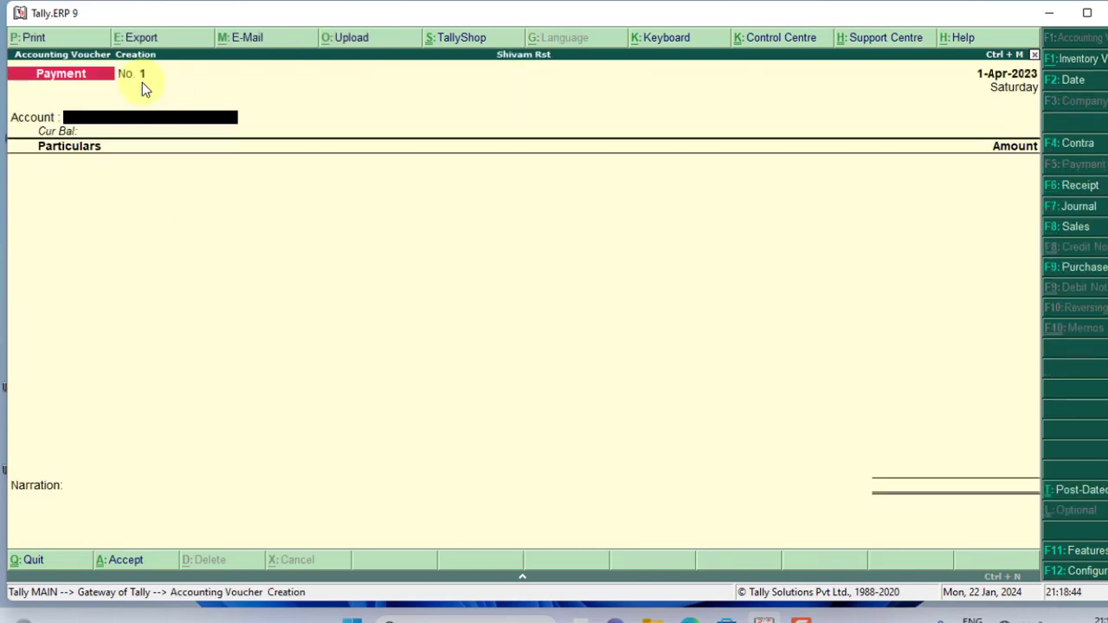
Step: Switch the voucher to type Pos, with supplier invoice number 23 and date 1-Apr-2023
key("F9")
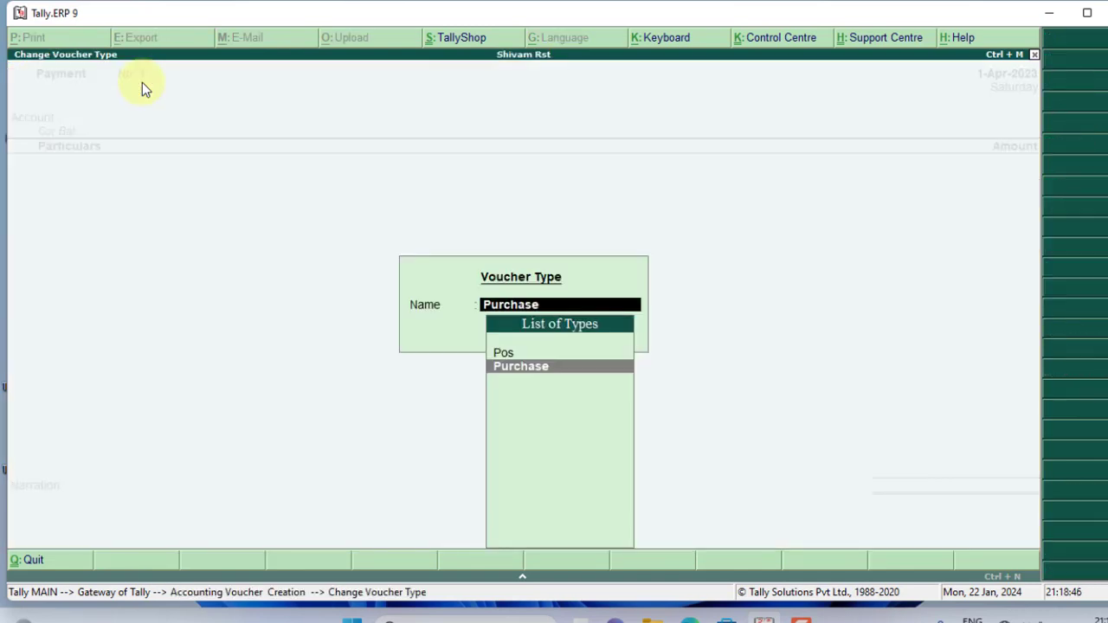
key("Up")
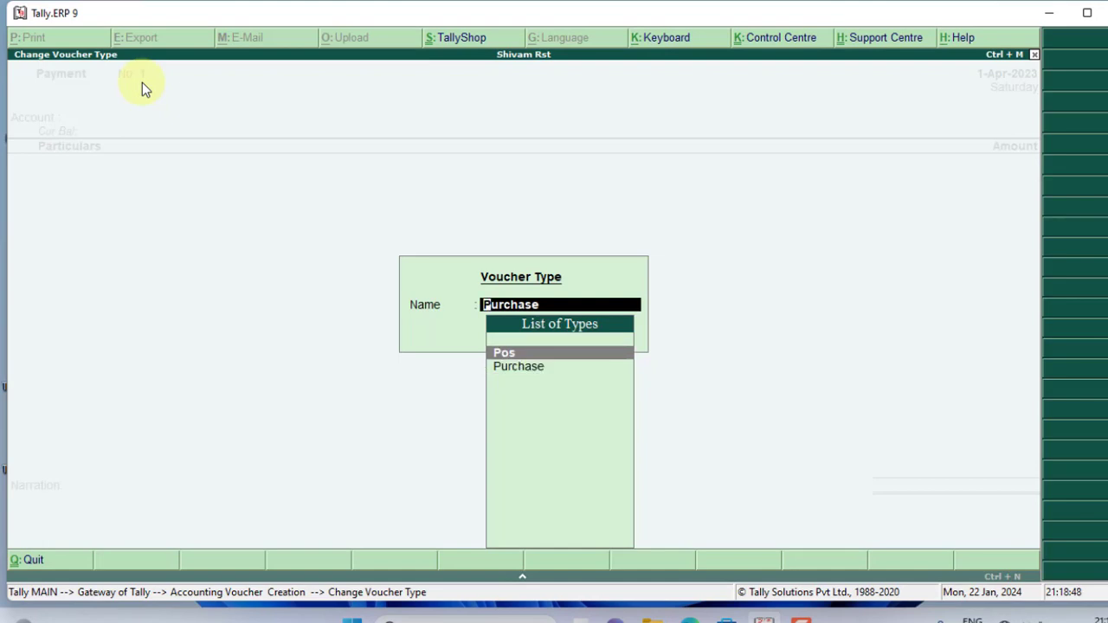
key("Return")
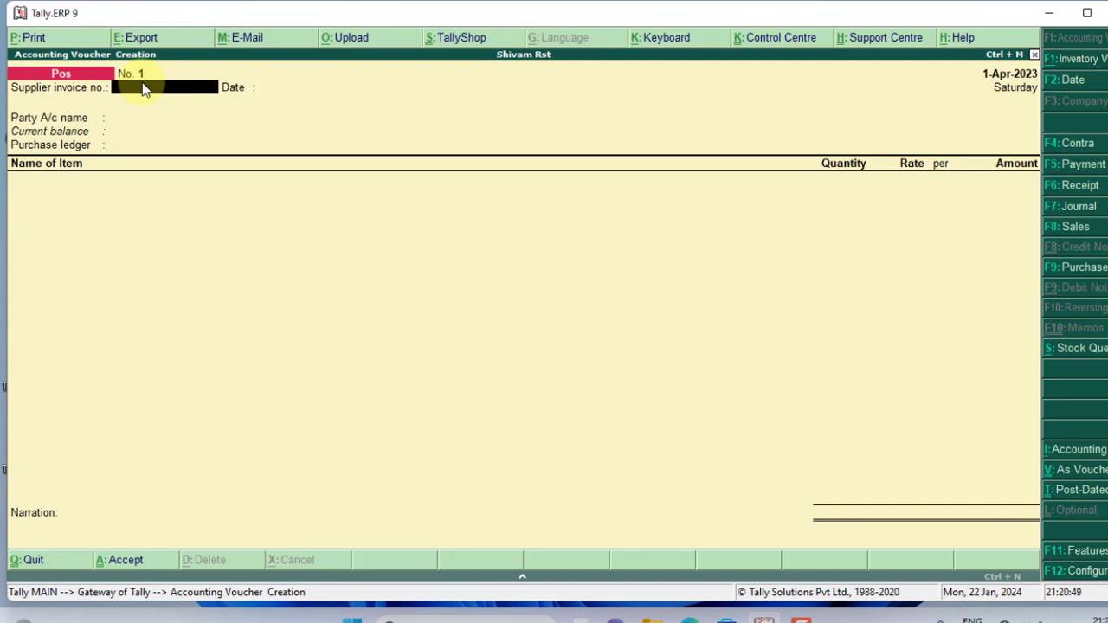
type("23")
key("Return")
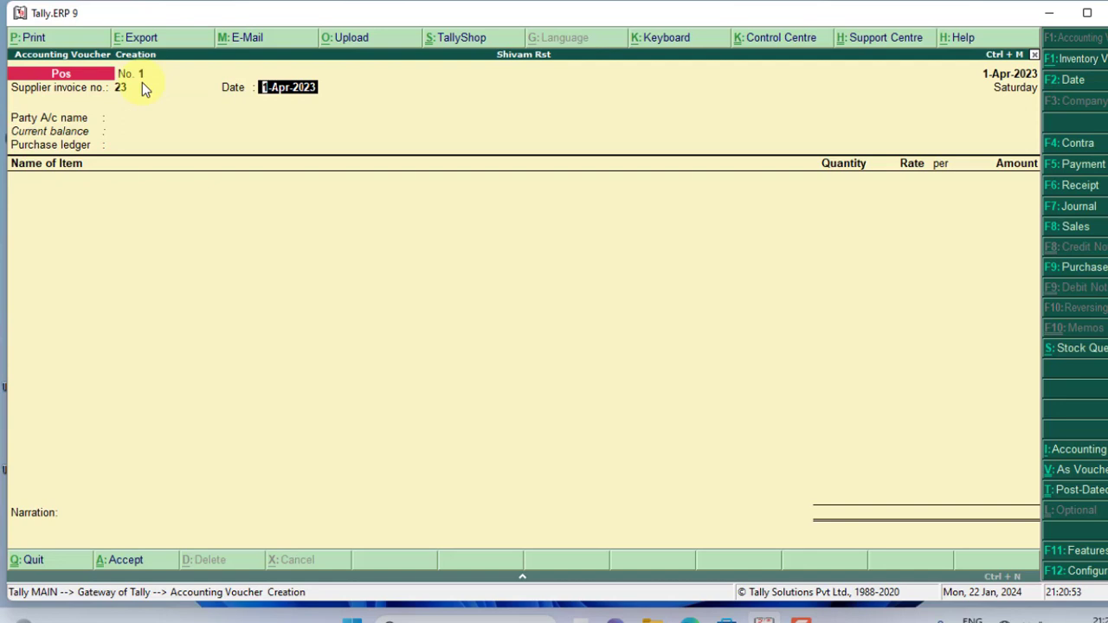
key("Return")
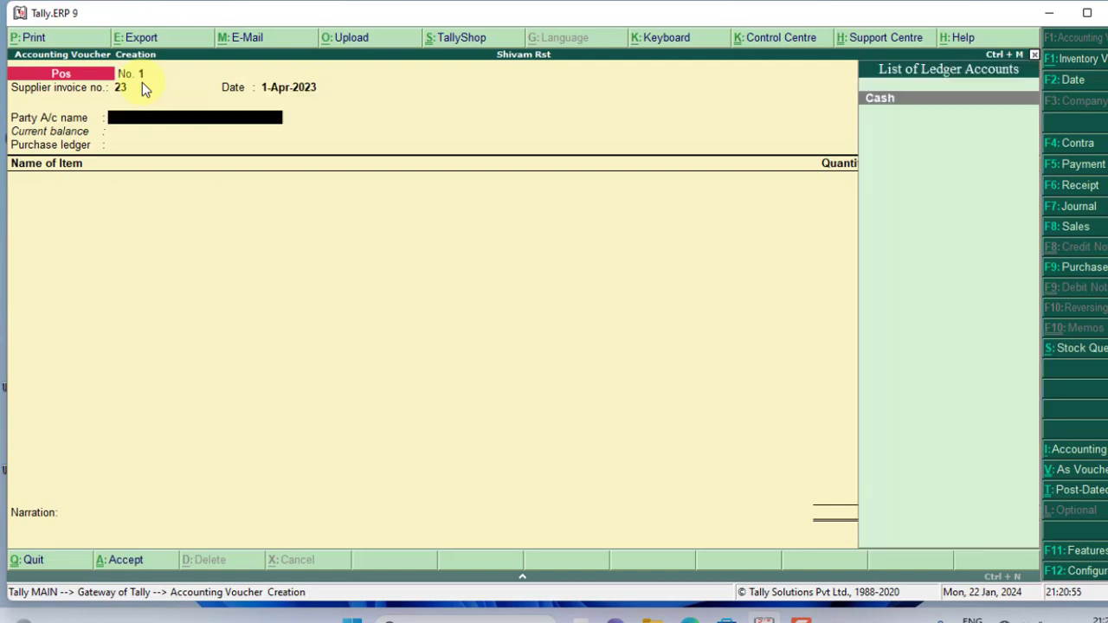
Step: Choose Cash as party account and enter the supplier's name with Primary address type
key("Return")
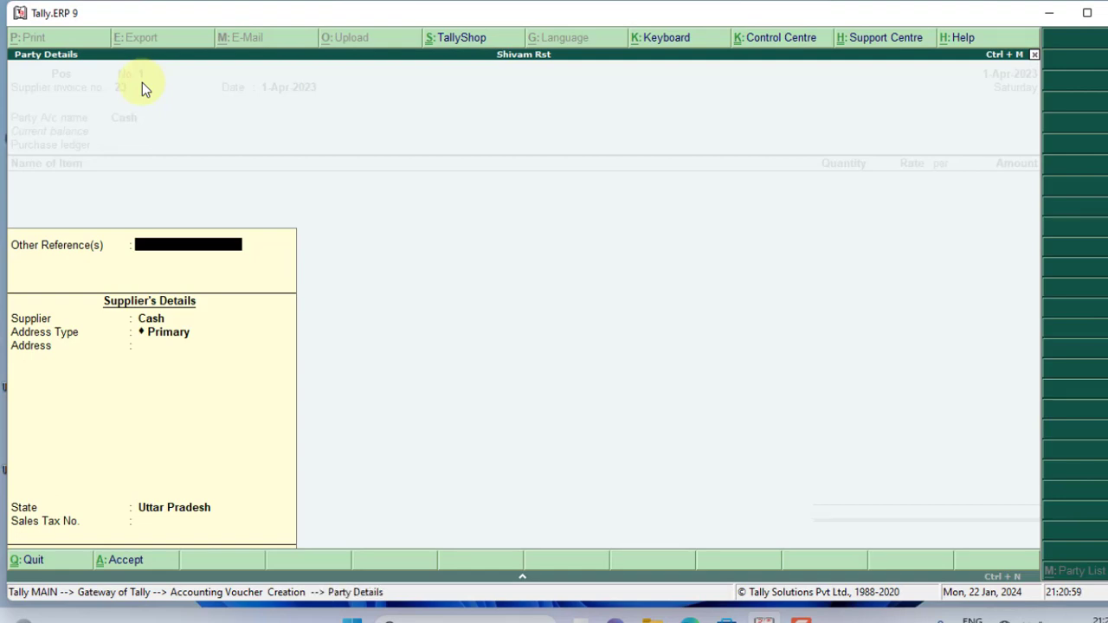
key("Return")
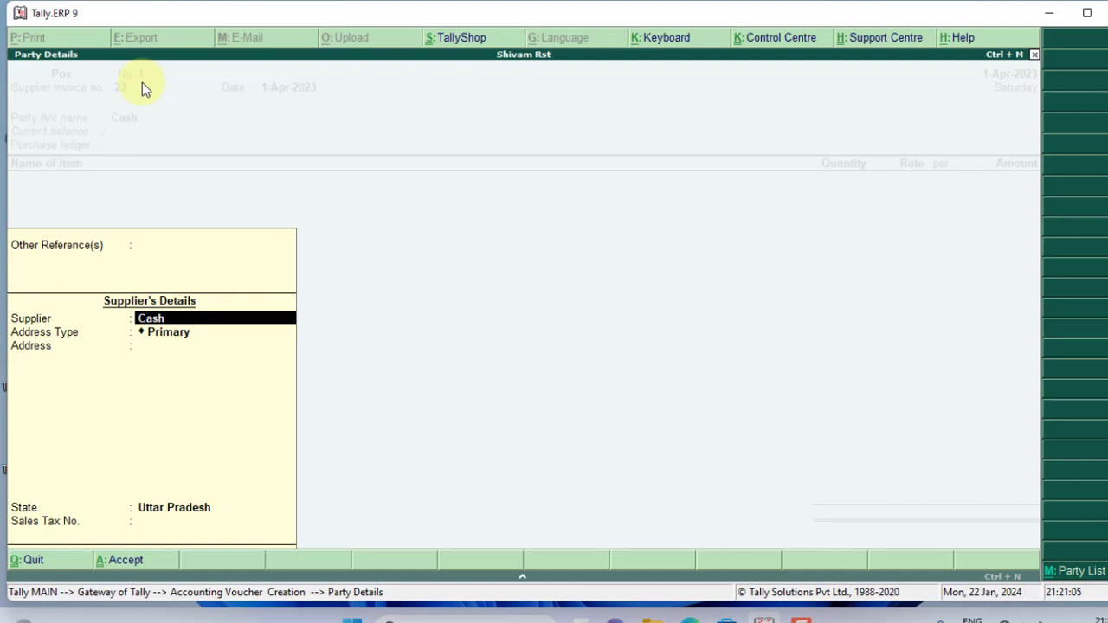
type("Amit")
key("Return")
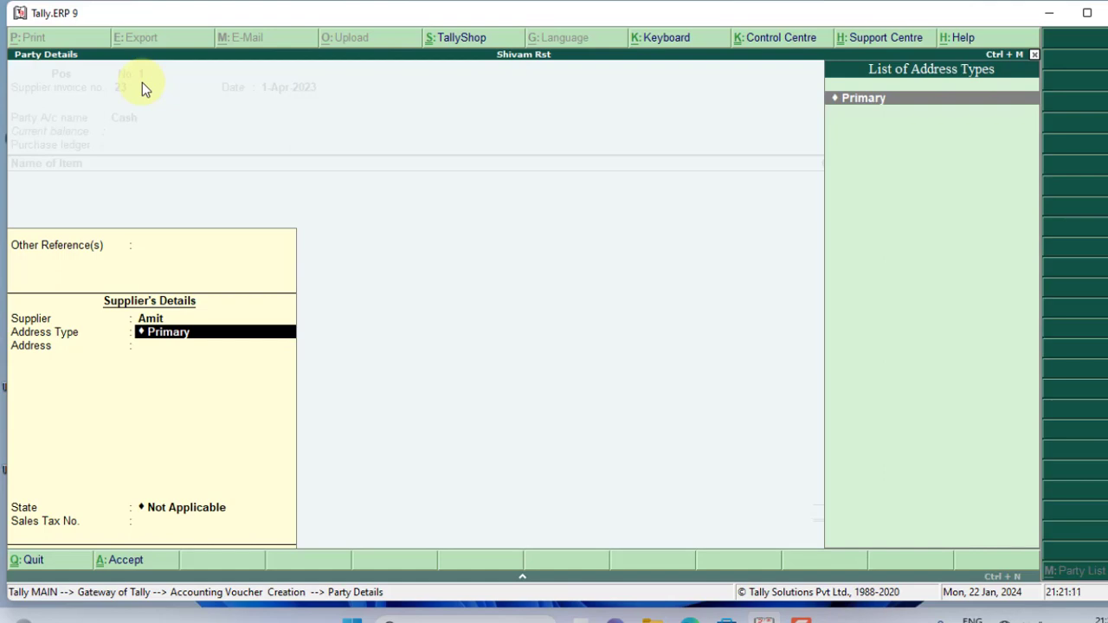
key("Return")
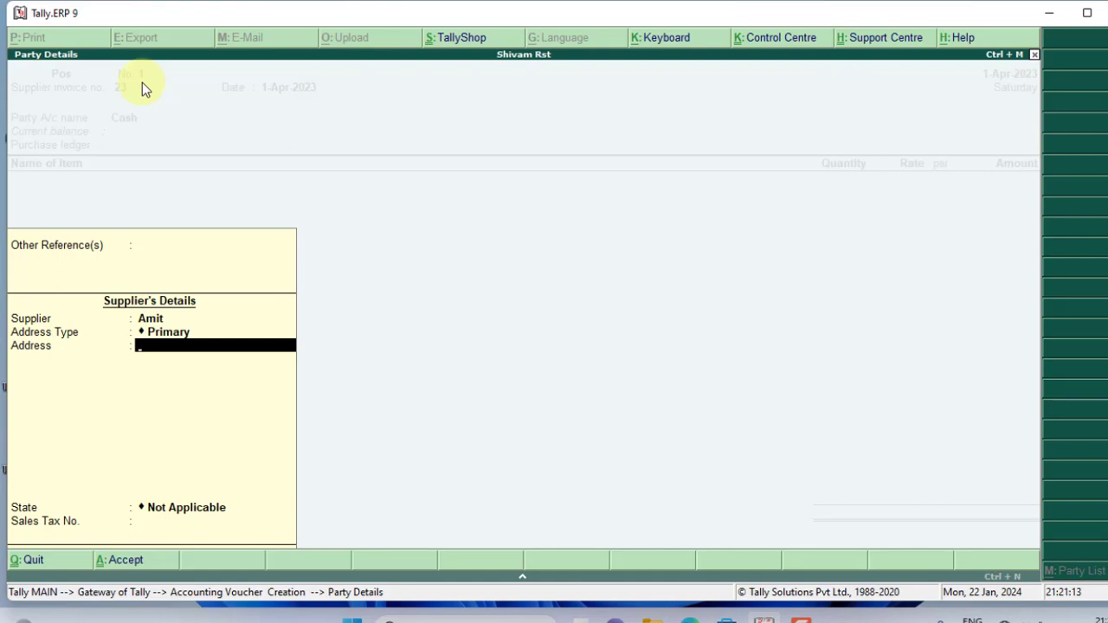
Step: Enter the supplier's address line and set their state to Uttar Pradesh
type("Rani")
key("Return")
key("Return")
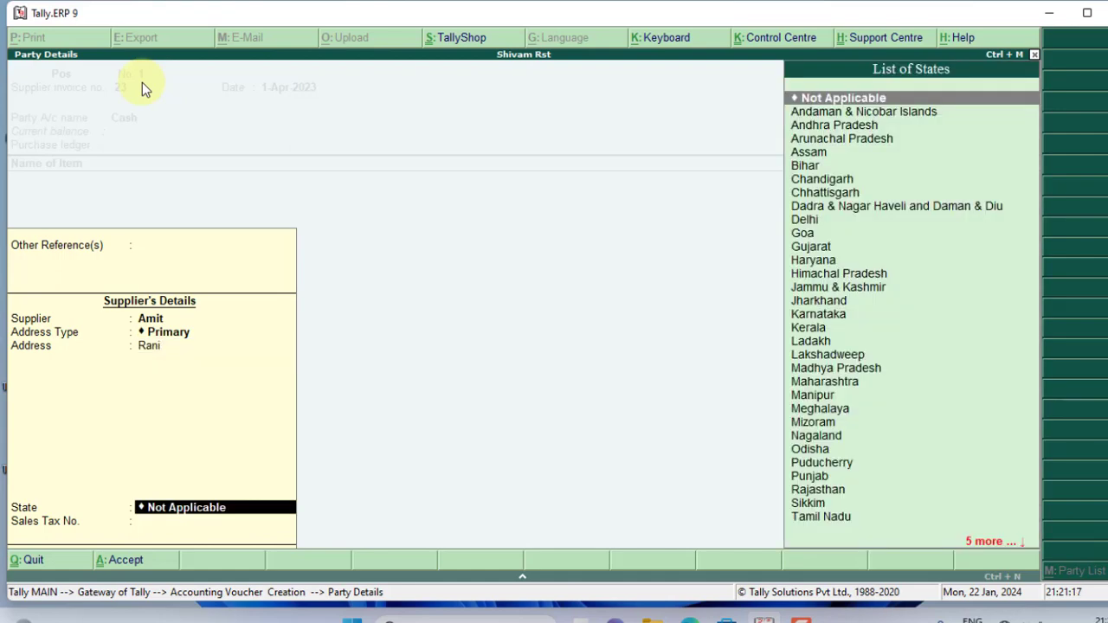
type("U")
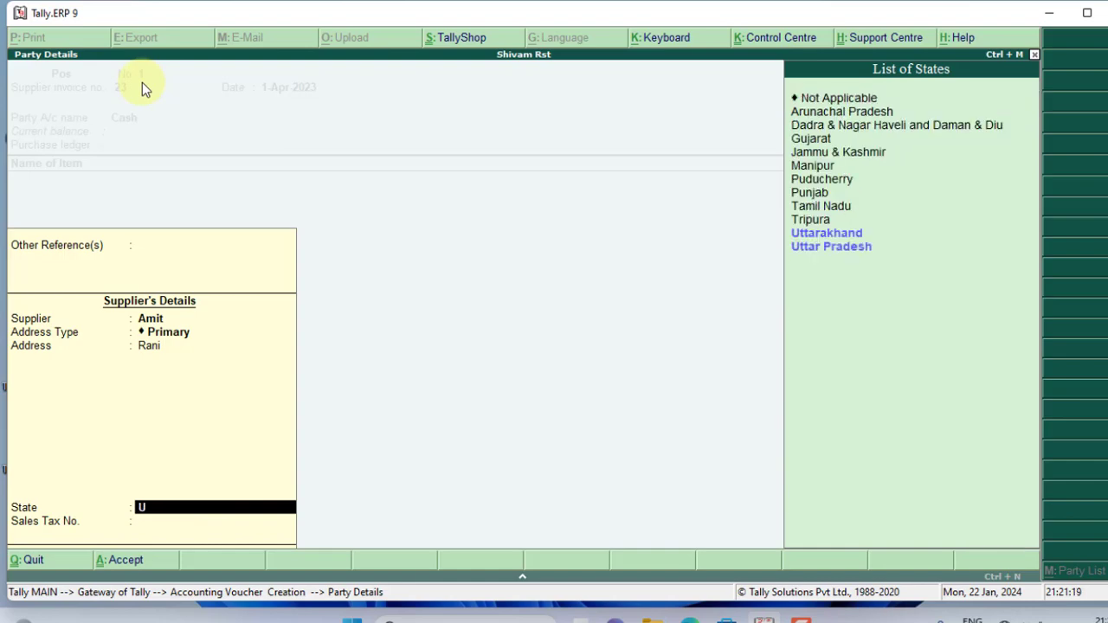
key("Down")
key("Down")
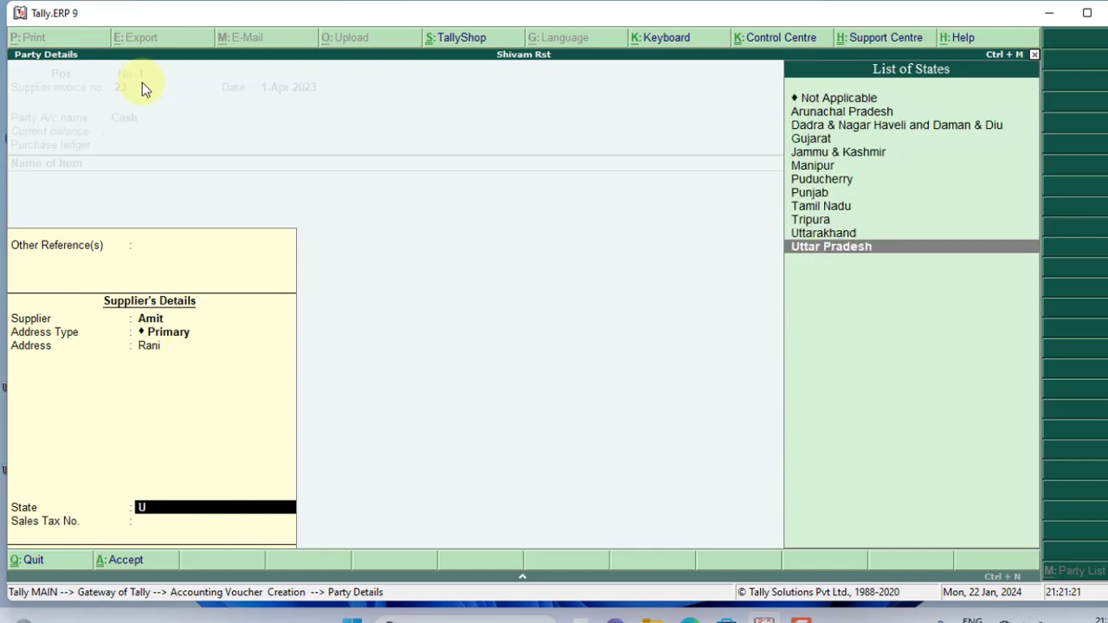
key("Return")
key("Return")
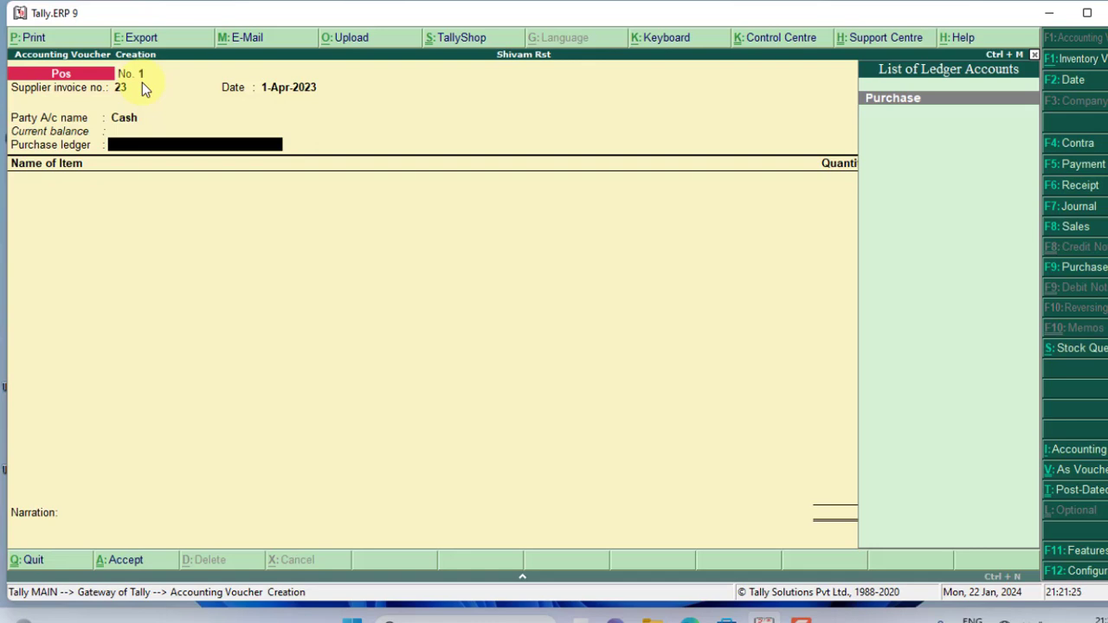
Step: Keep Purchase as the purchase ledger and start a new stock item for row one
key("Return")
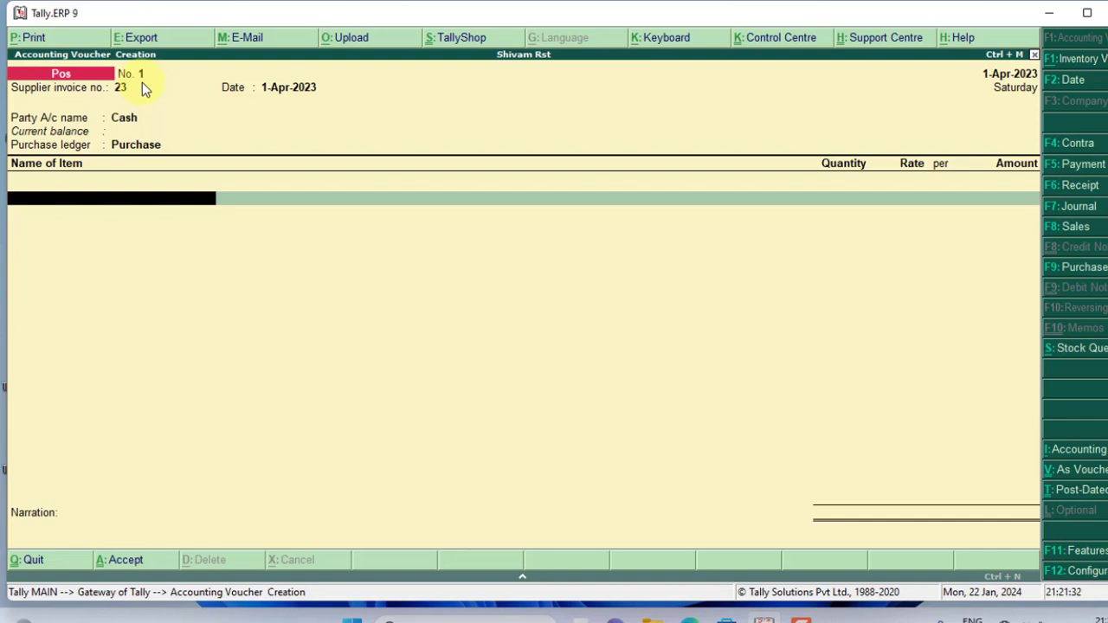
key("alt+c")
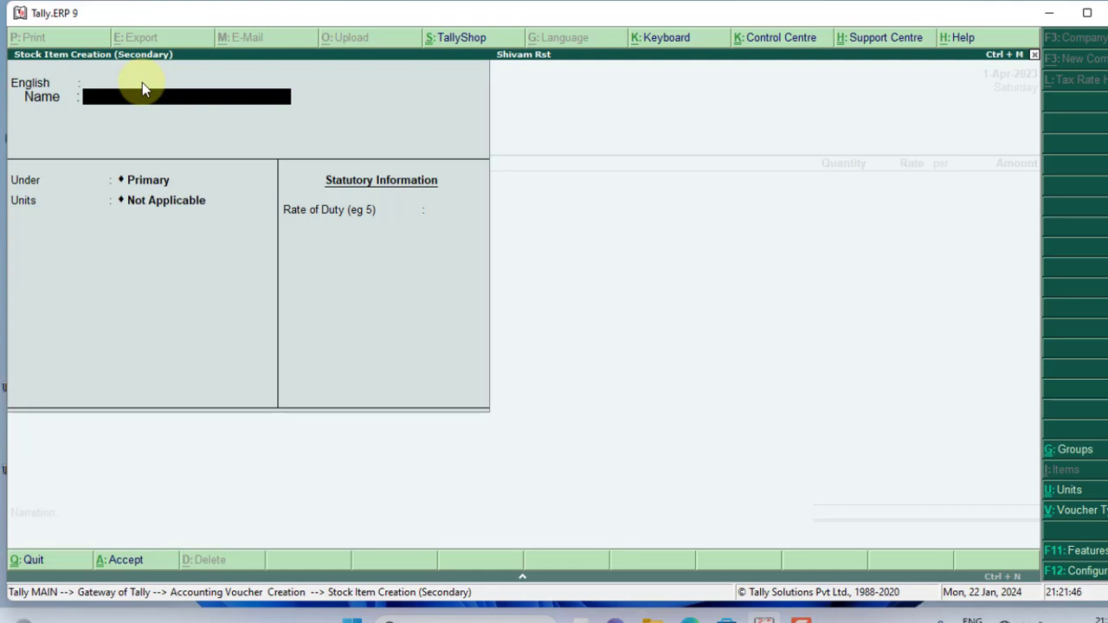
Step: Name the new stock item Channa Daal
type("Ch")
type("b")
key("Return")
key("Return")
key("BackSpace")
key("BackSpace")
key("Return")
type("Dal")
key("Return")
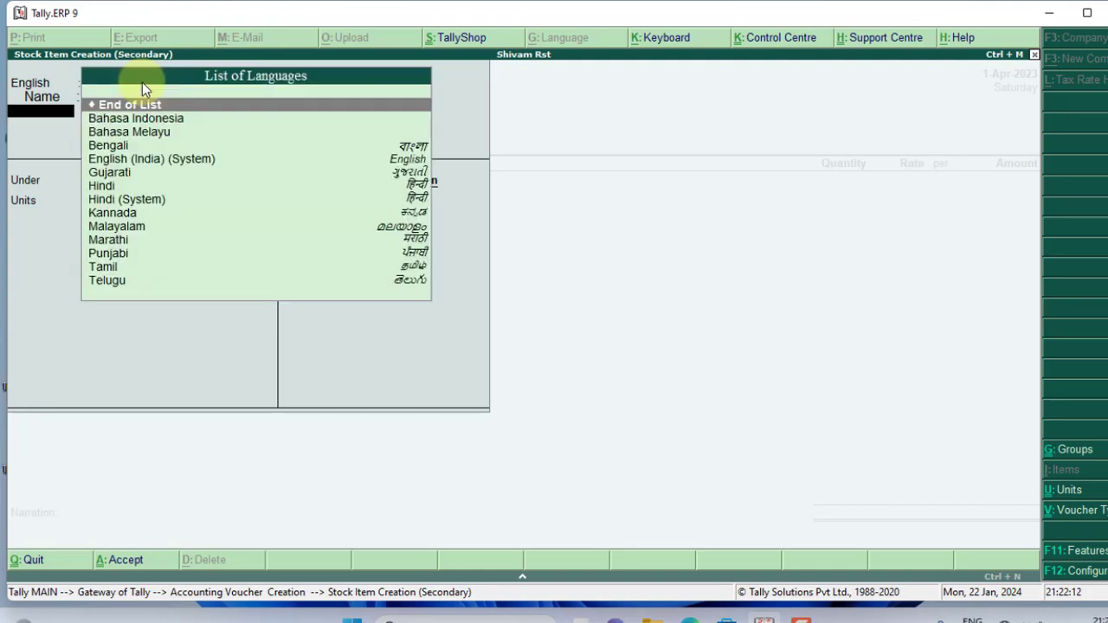
key("Return")
key("Return")
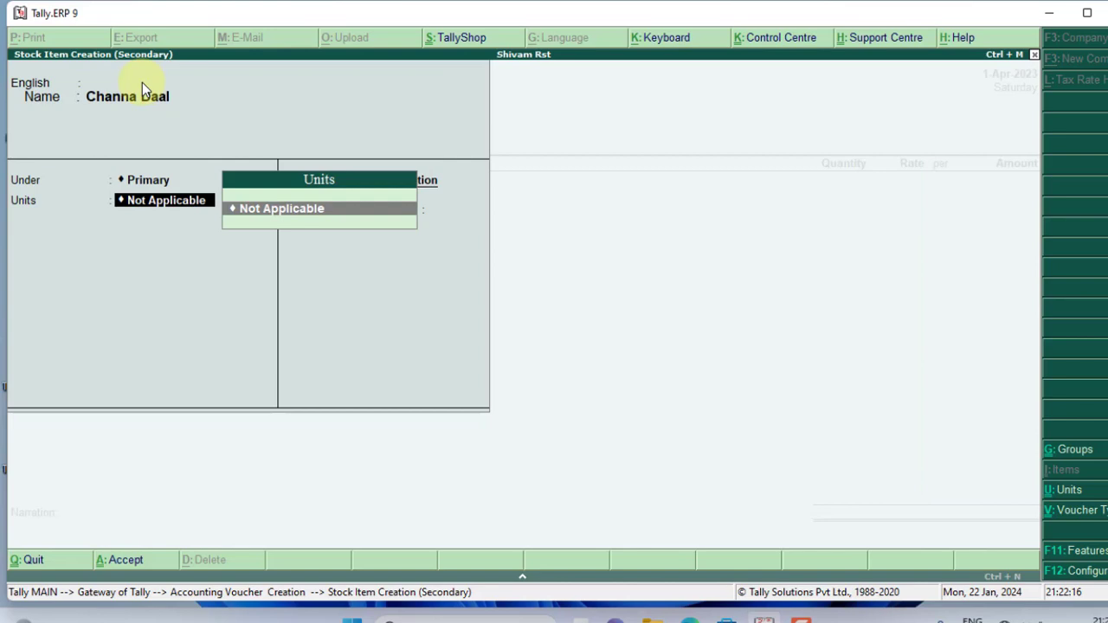
Step: Create the simple unit plat for Channa Daal and save the stock item
key("alt+c")
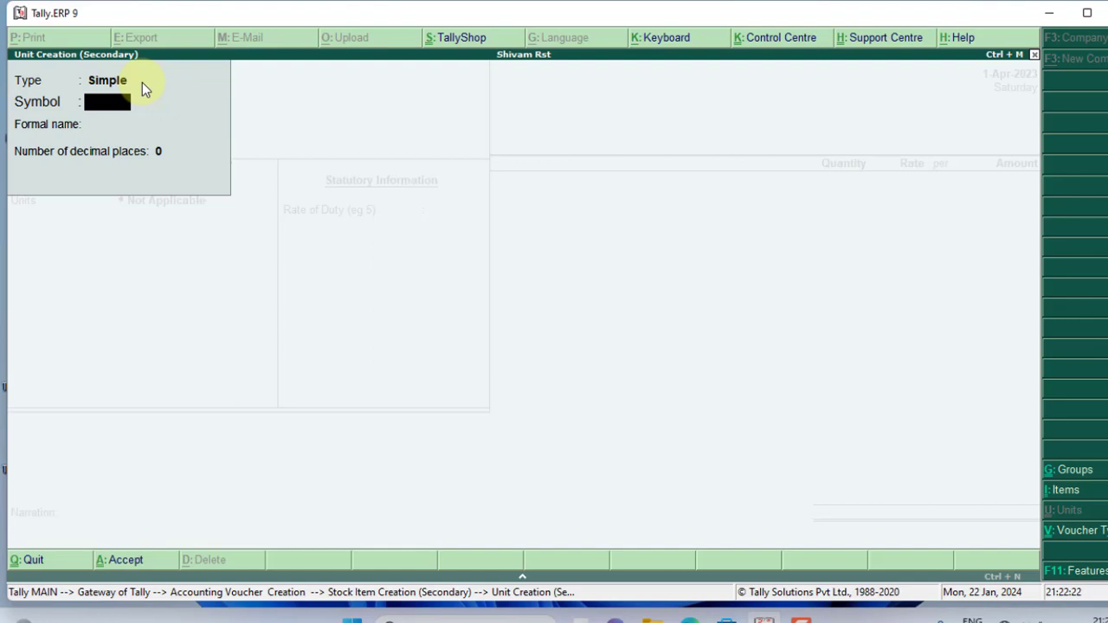
type("pla")
key("Return")
key("Return")
key("Return")
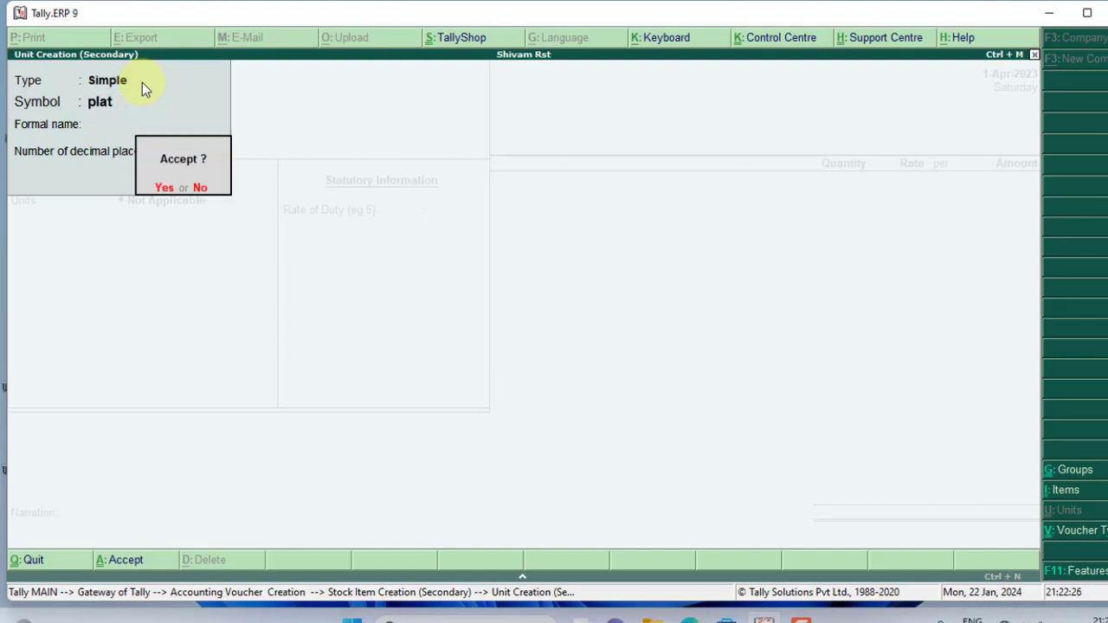
key("Return")
key("Return")
key("Return")
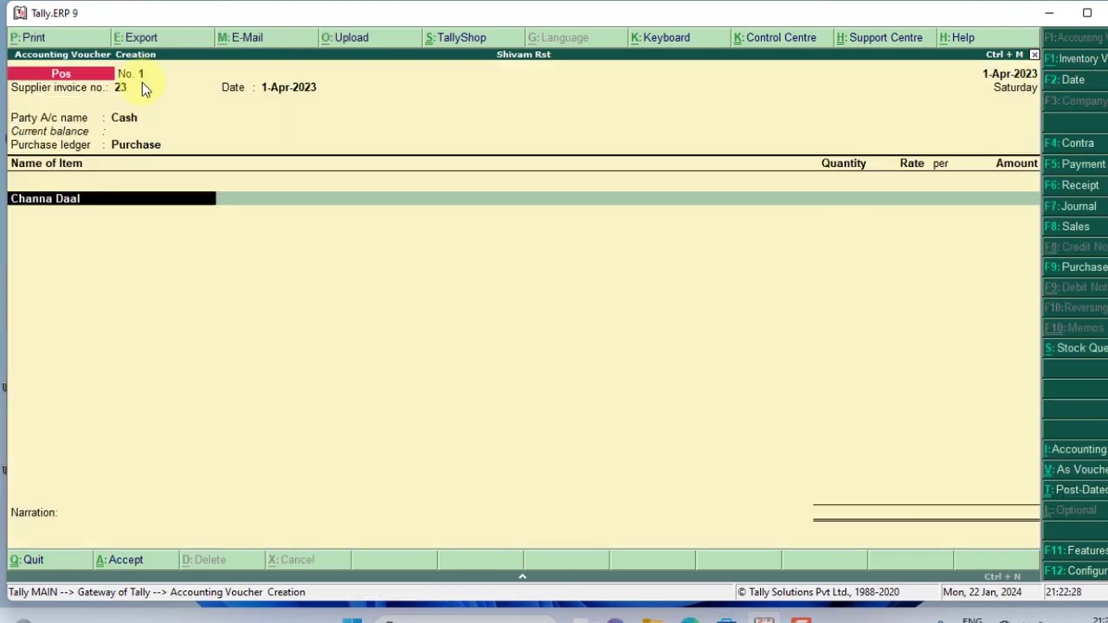
key("Return")
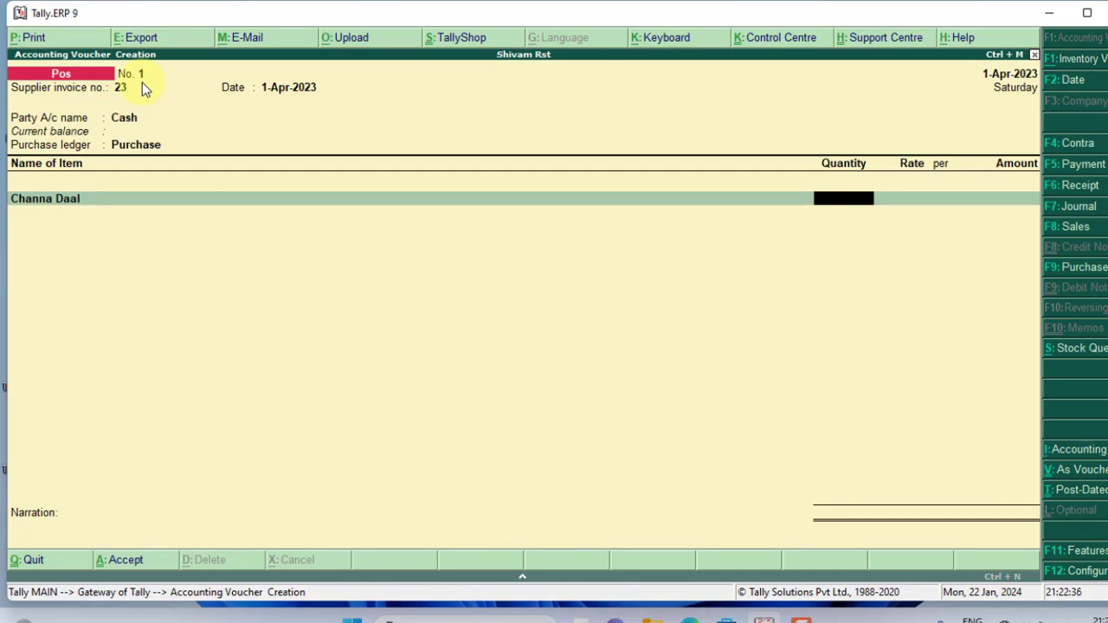
Step: Enter 5 plat of Channa Daal at 25.00 per plat for 125.00, then end the item list
type("5")
key("Return")
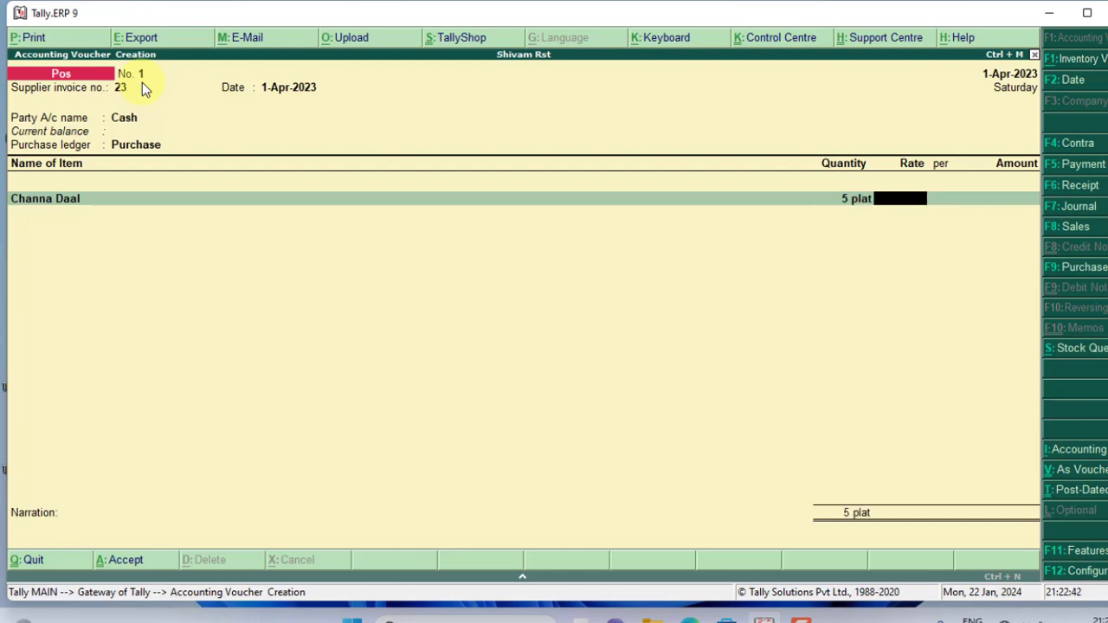
type("25")
key("Return")
key("Return")
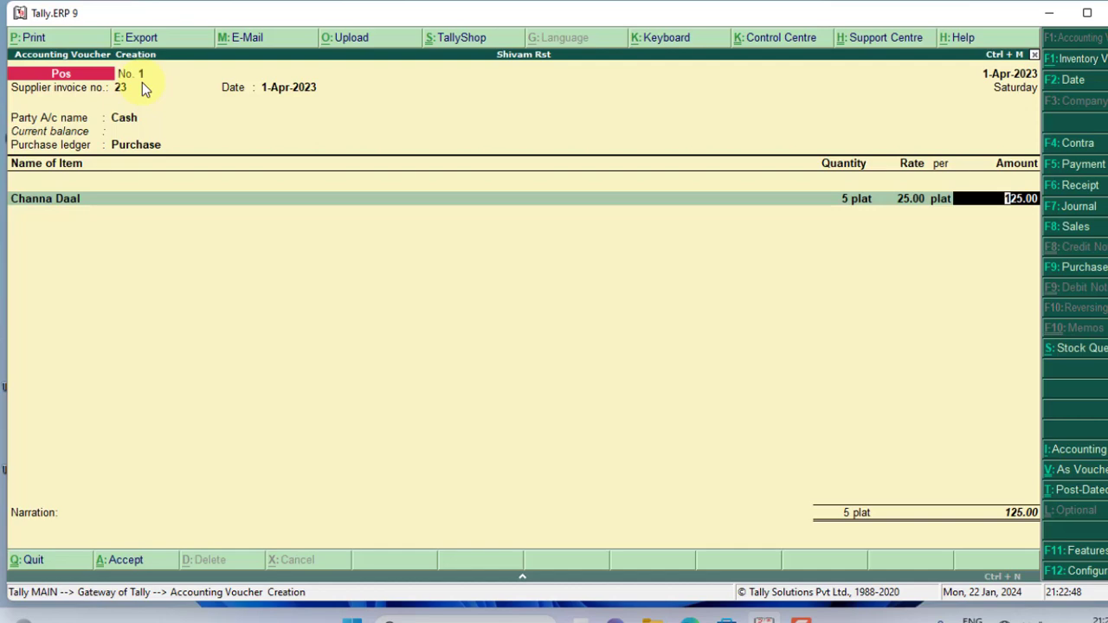
key("Return")
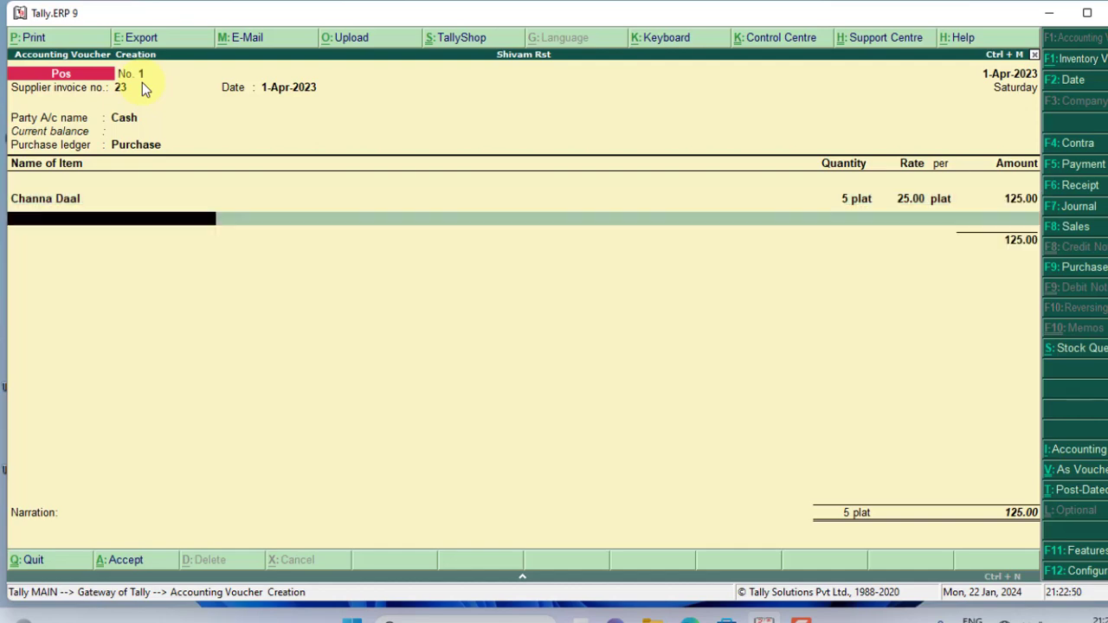
key("Return")
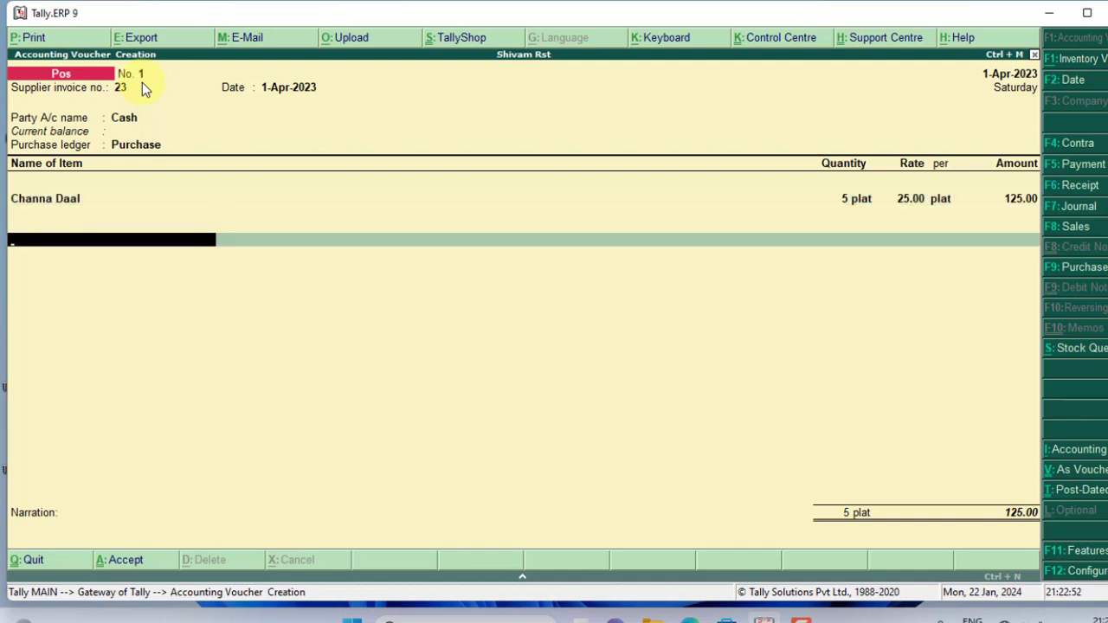
key("Return")
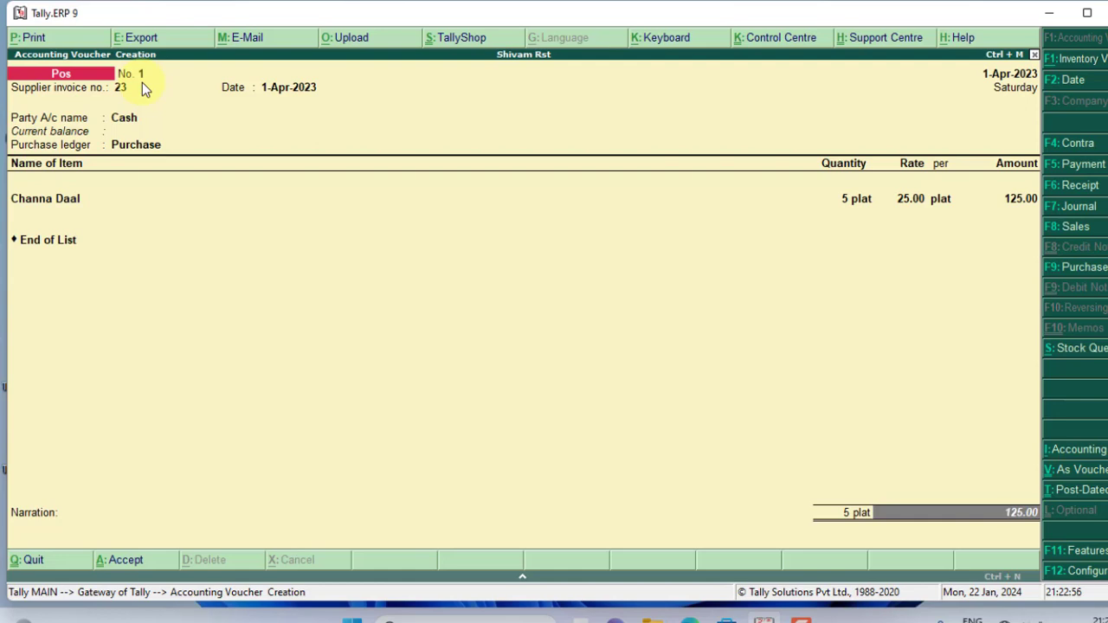
key("Return")
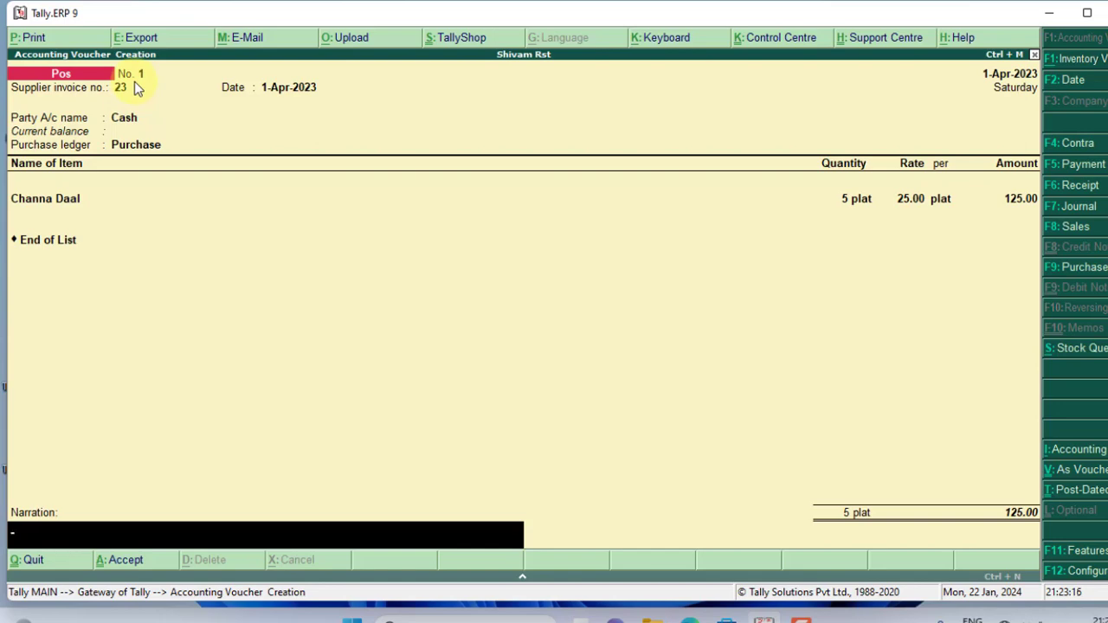
Step: Export the voucher as a JPEG, overwriting Accounting Voucher.jpg
key("alt+e")
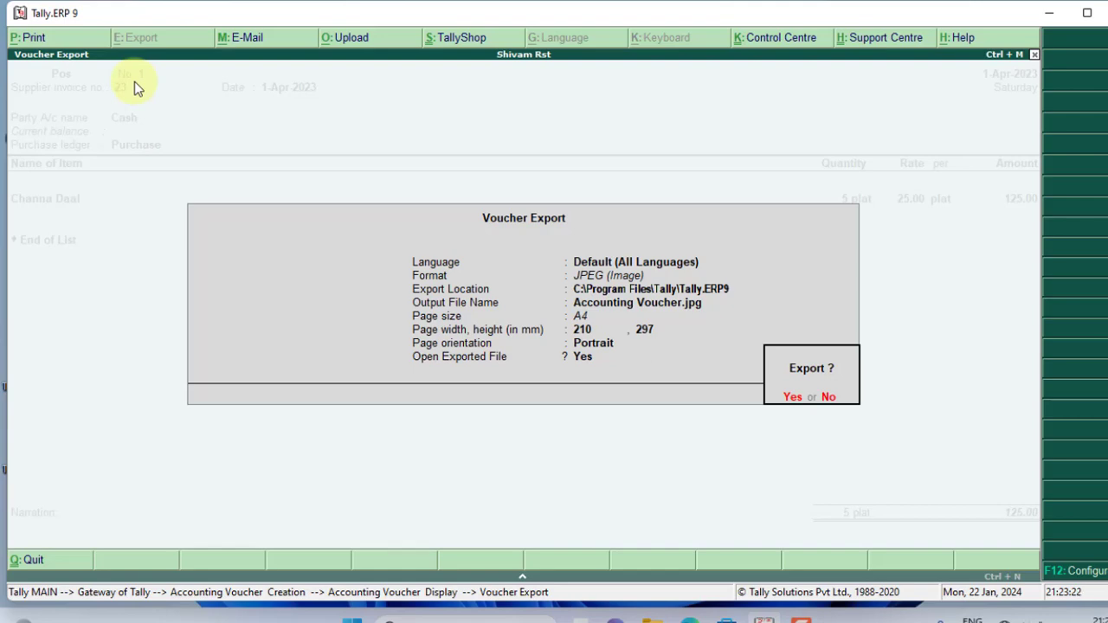
key("Return")
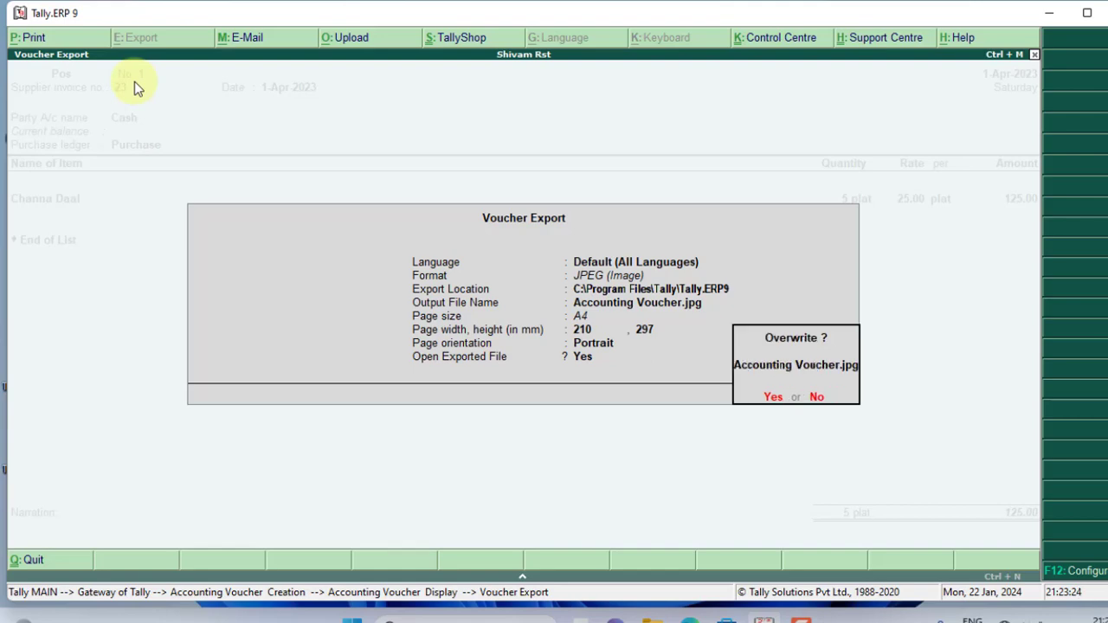
key("Return")
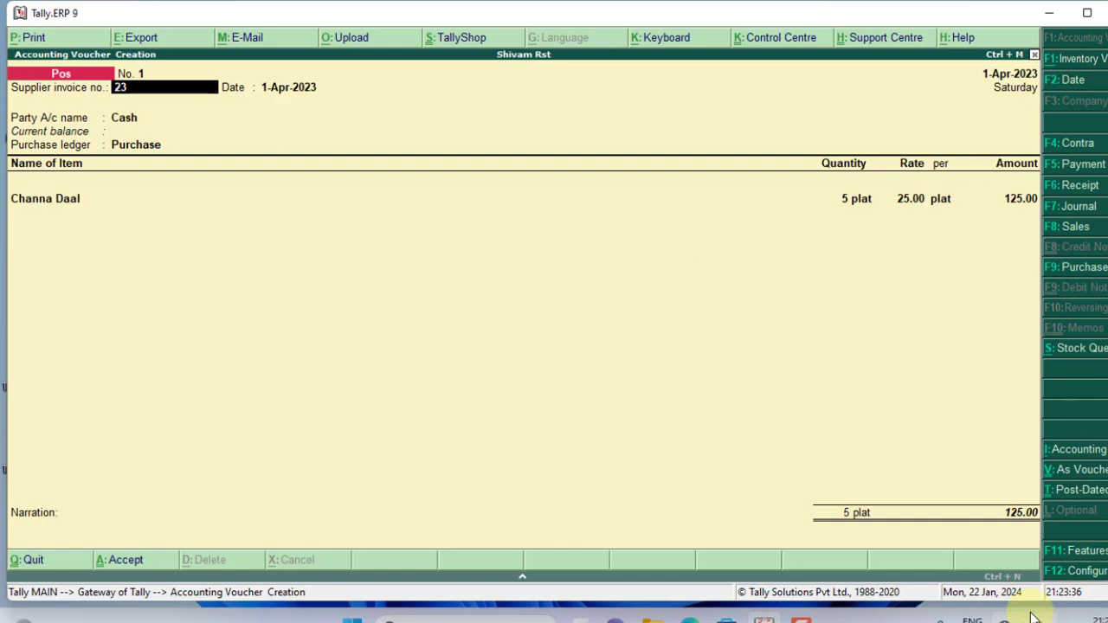
Step: Reopen Voucher Export and cancel it without exporting again
key("alt+e")
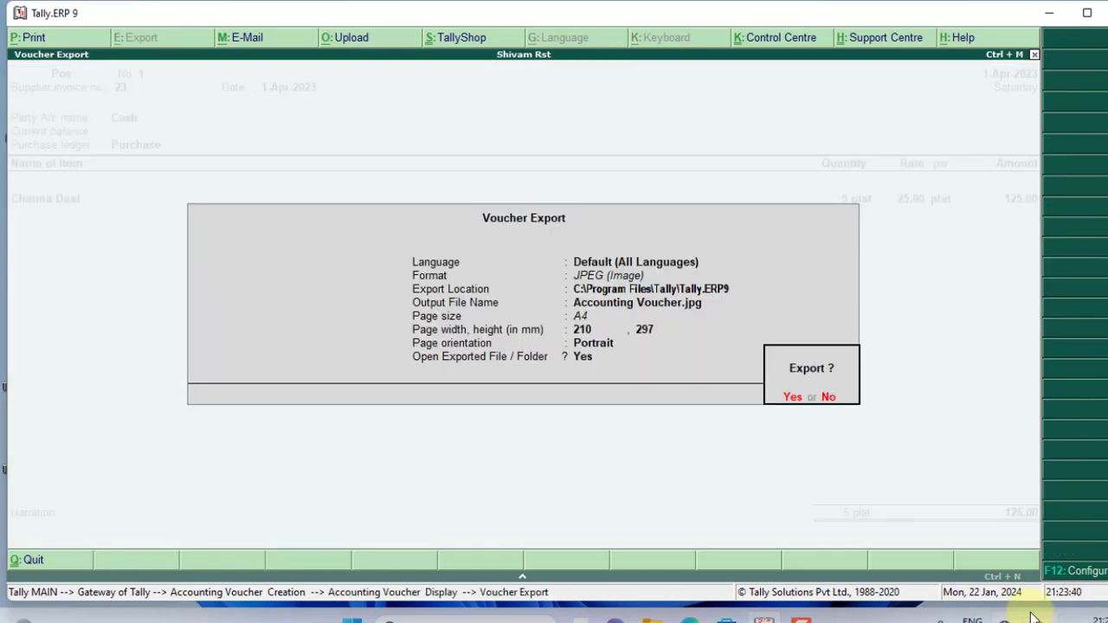
key("n")
key("Escape")
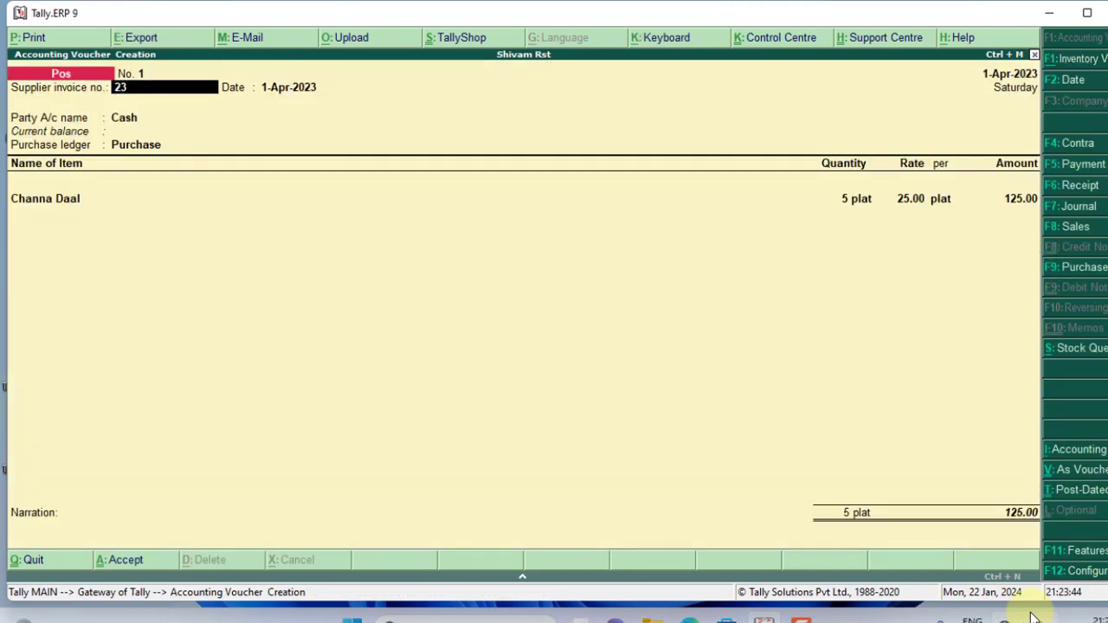